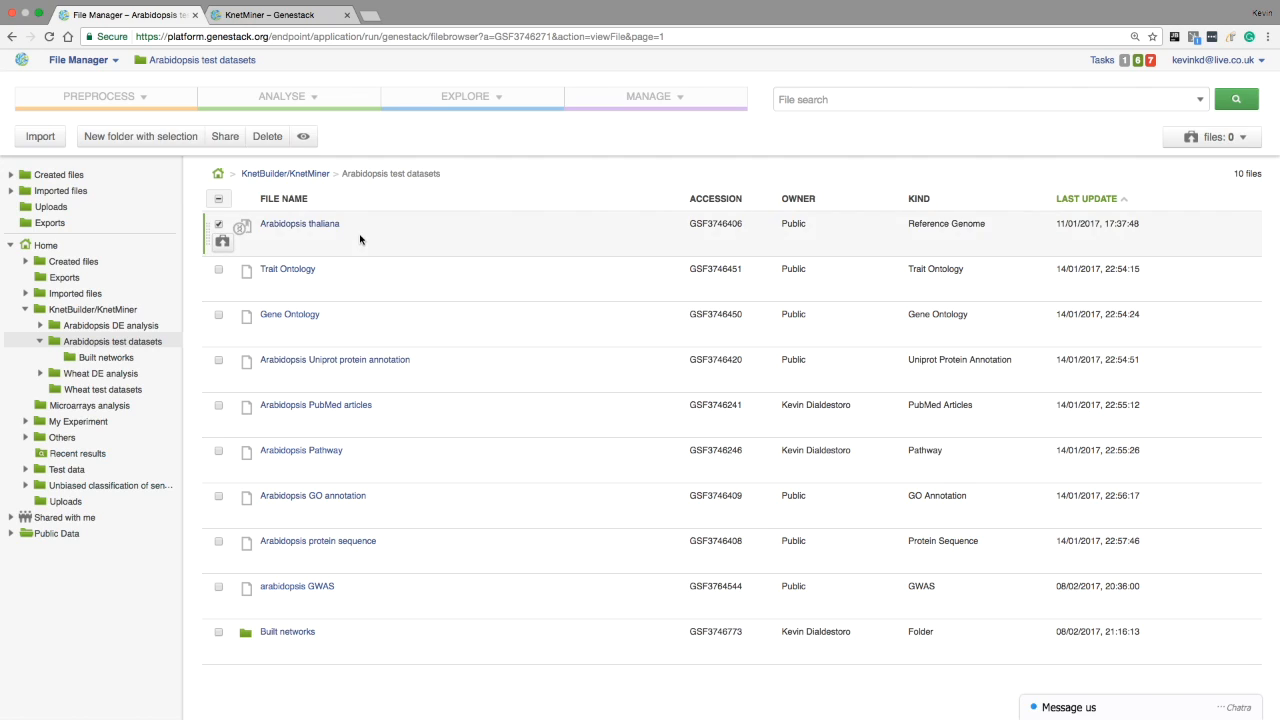
- Create a knowledge network with Knowledge Network Builder from the eight files spanning Arabidopsis thaliana to Arabidopsis protein sequence
shift+click(366, 558)
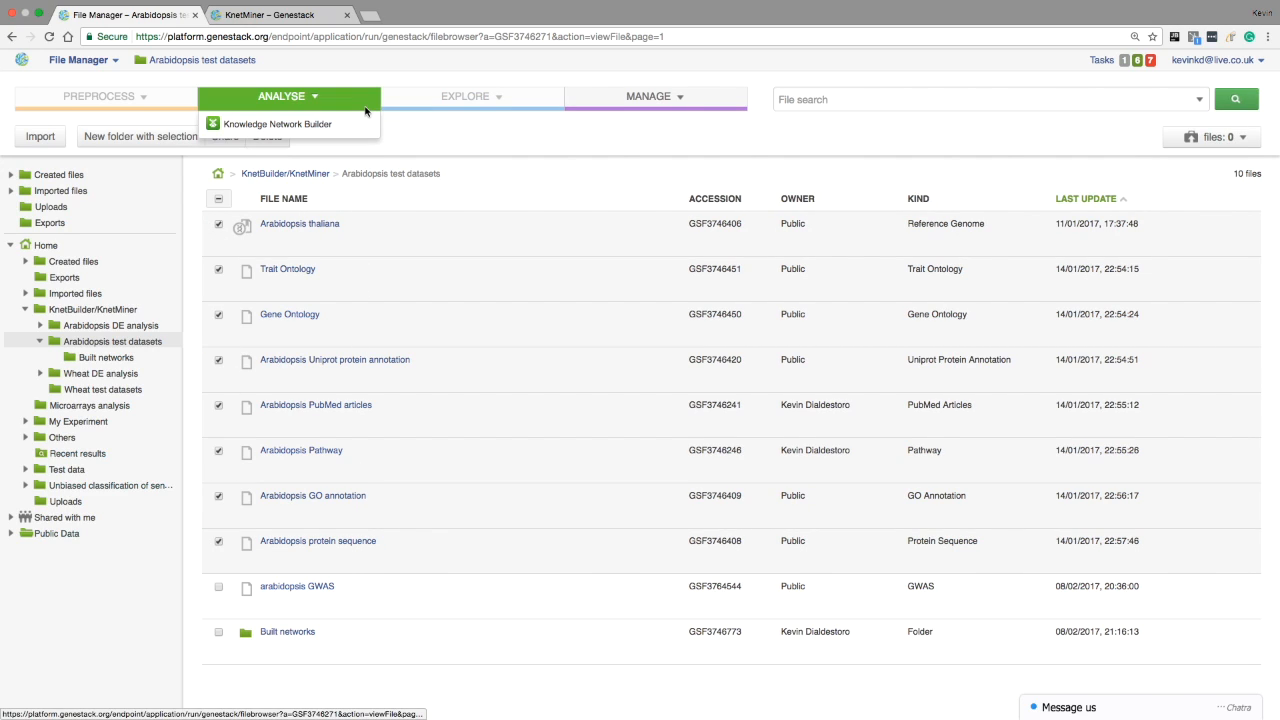
click(366, 125)
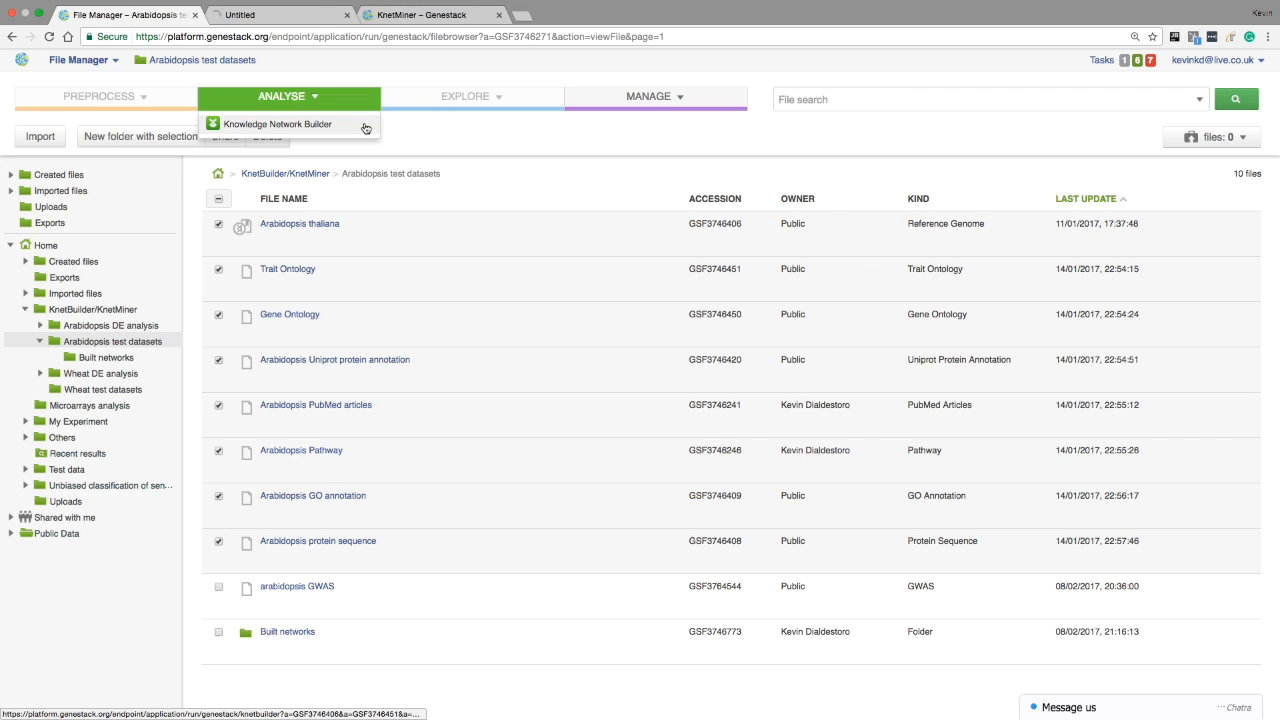
click(324, 22)
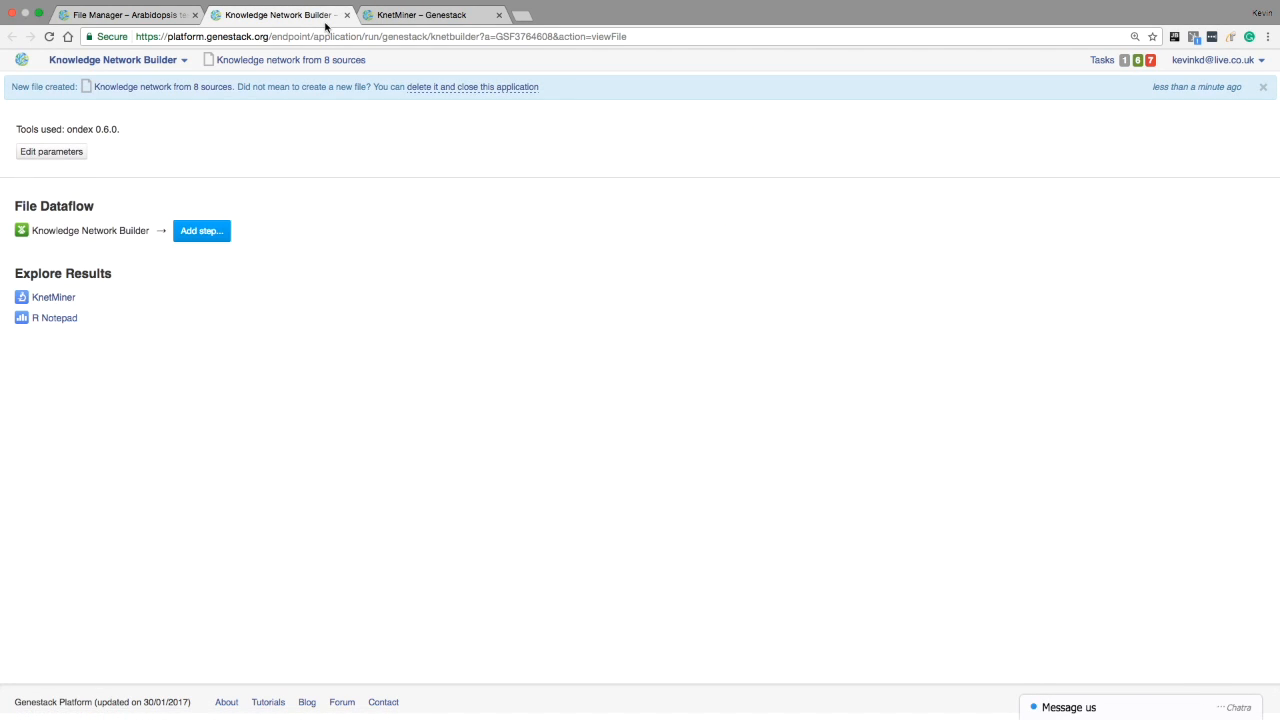
- Show the network's source file parameters and read the relation descriptions of the Gene-Protein and Uniprot Protein Annotation networks
click(86, 153)
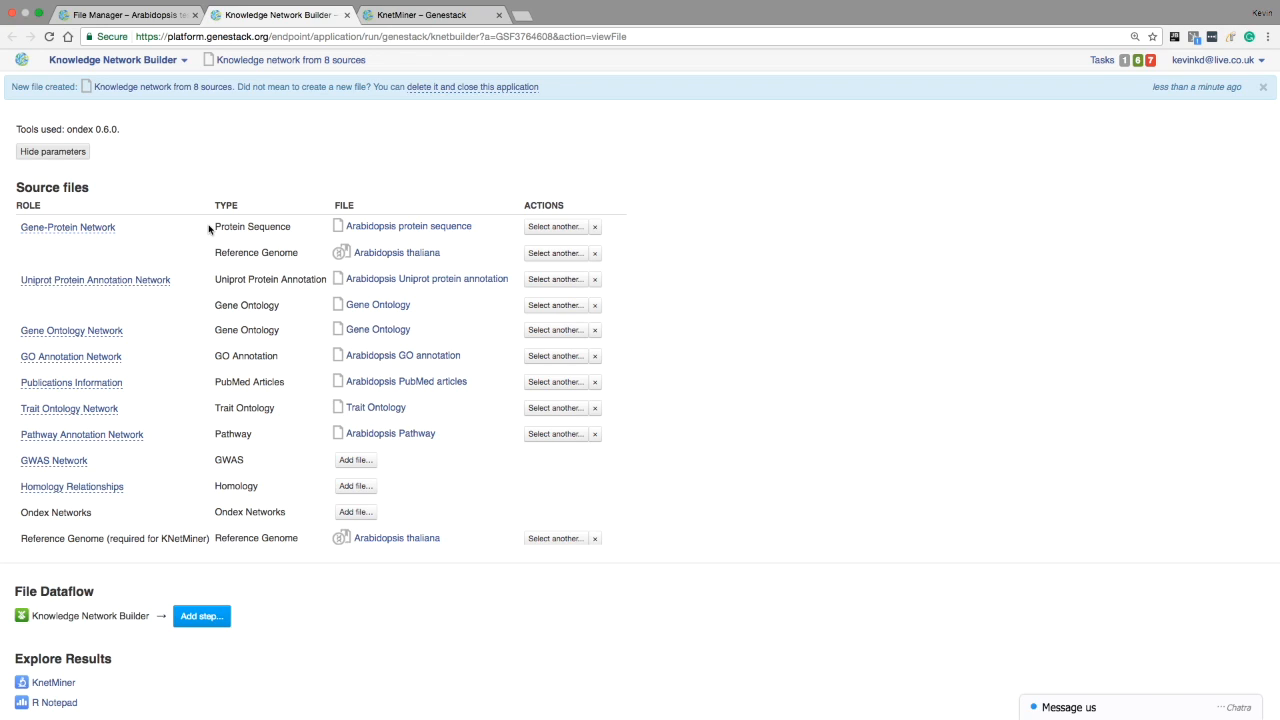
mouse_move(115, 236)
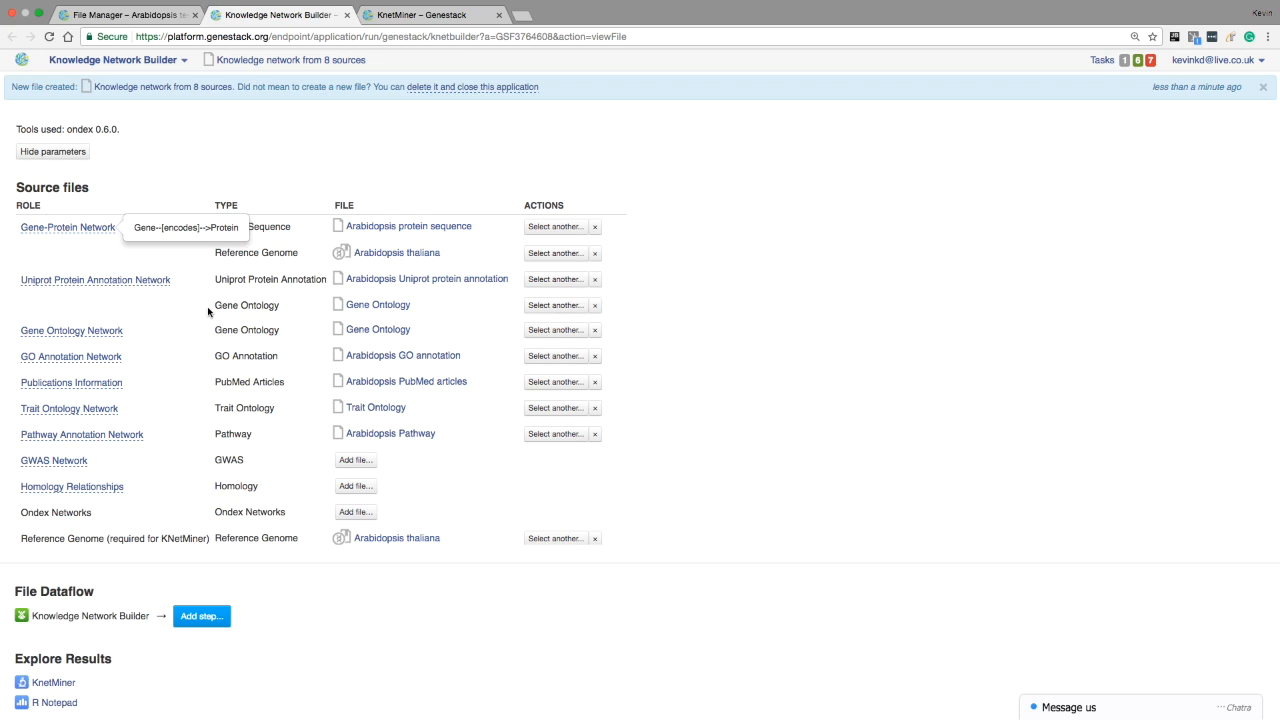
mouse_move(169, 289)
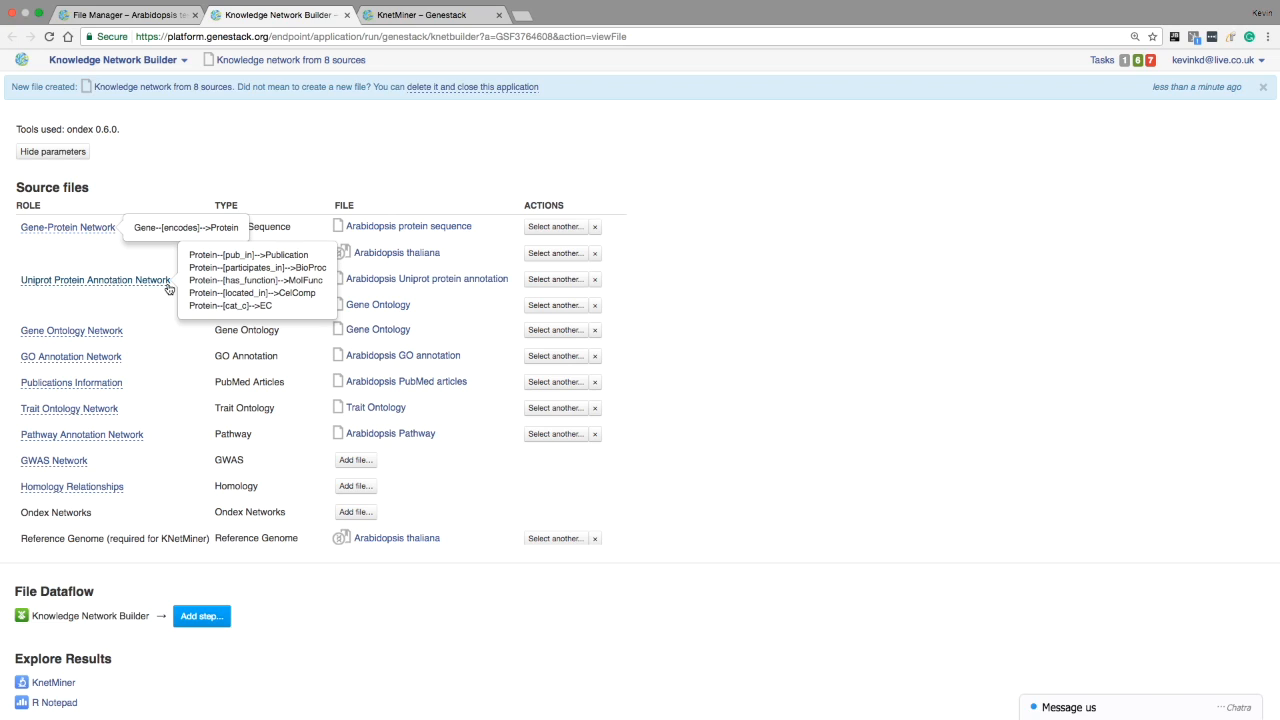
- Add the public arabidopsis GWAS file as the GWAS Network source and view that role's relation description
click(374, 460)
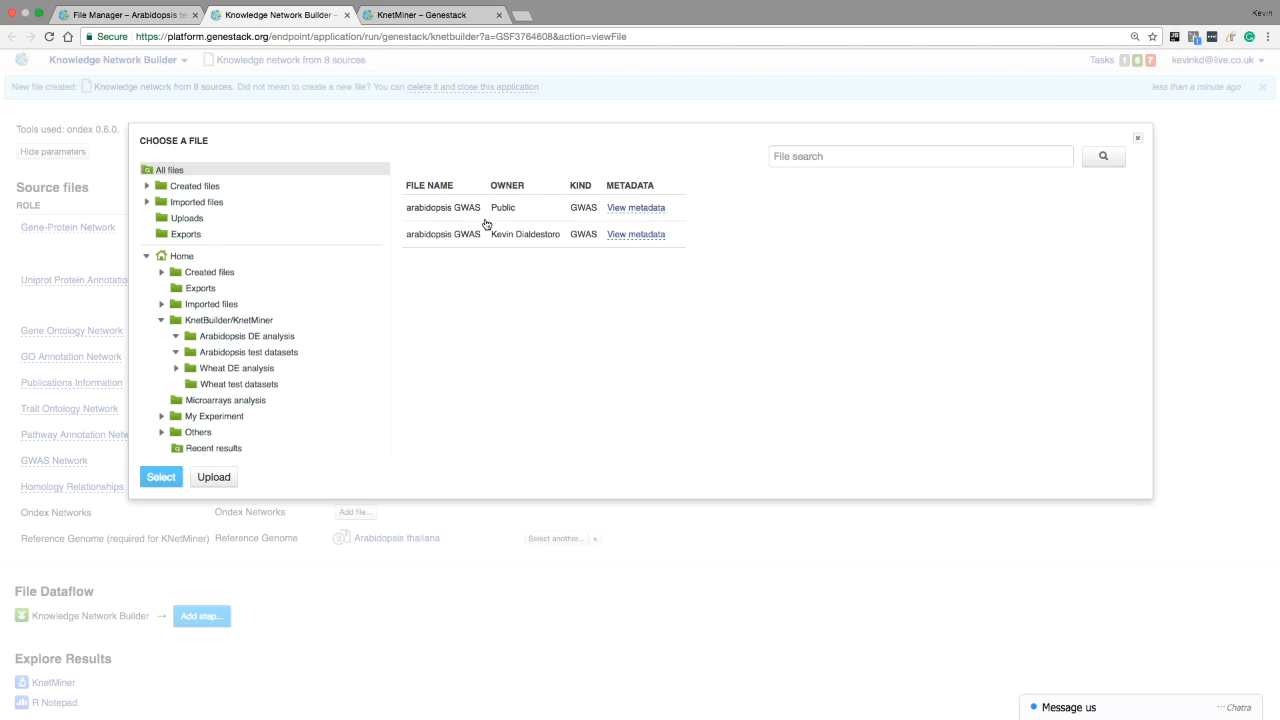
double_click(488, 219)
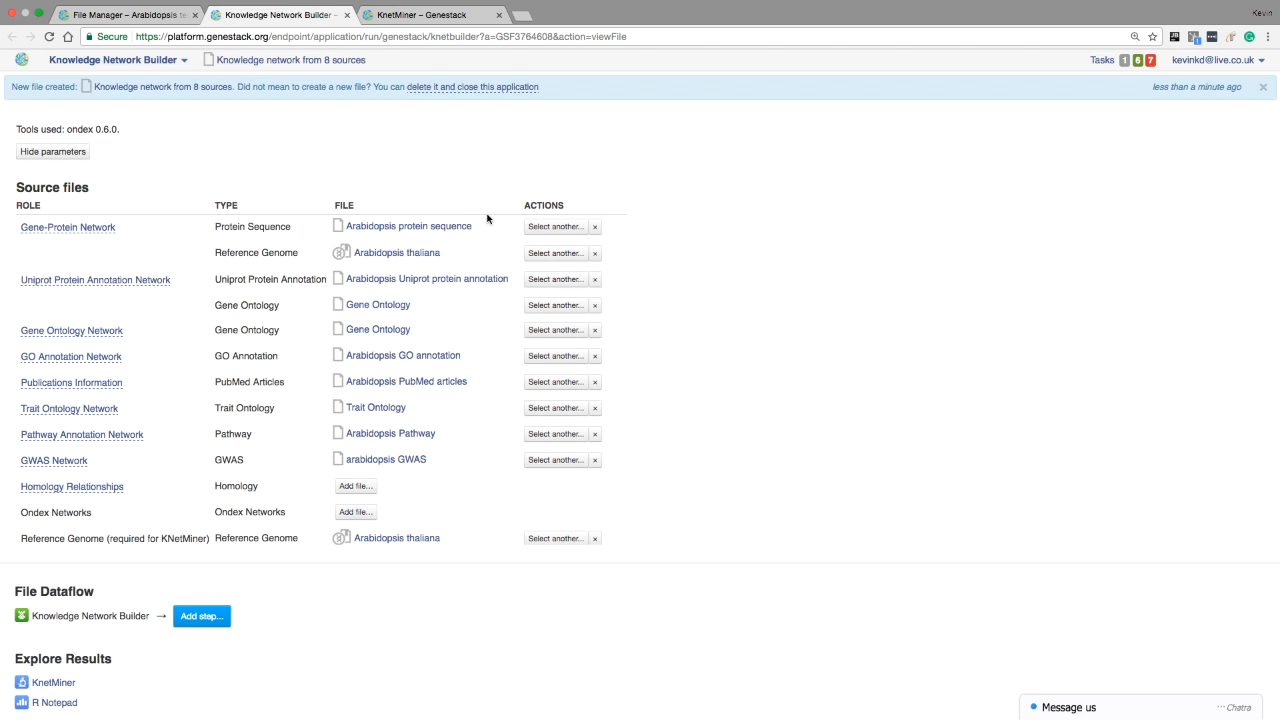
mouse_move(87, 465)
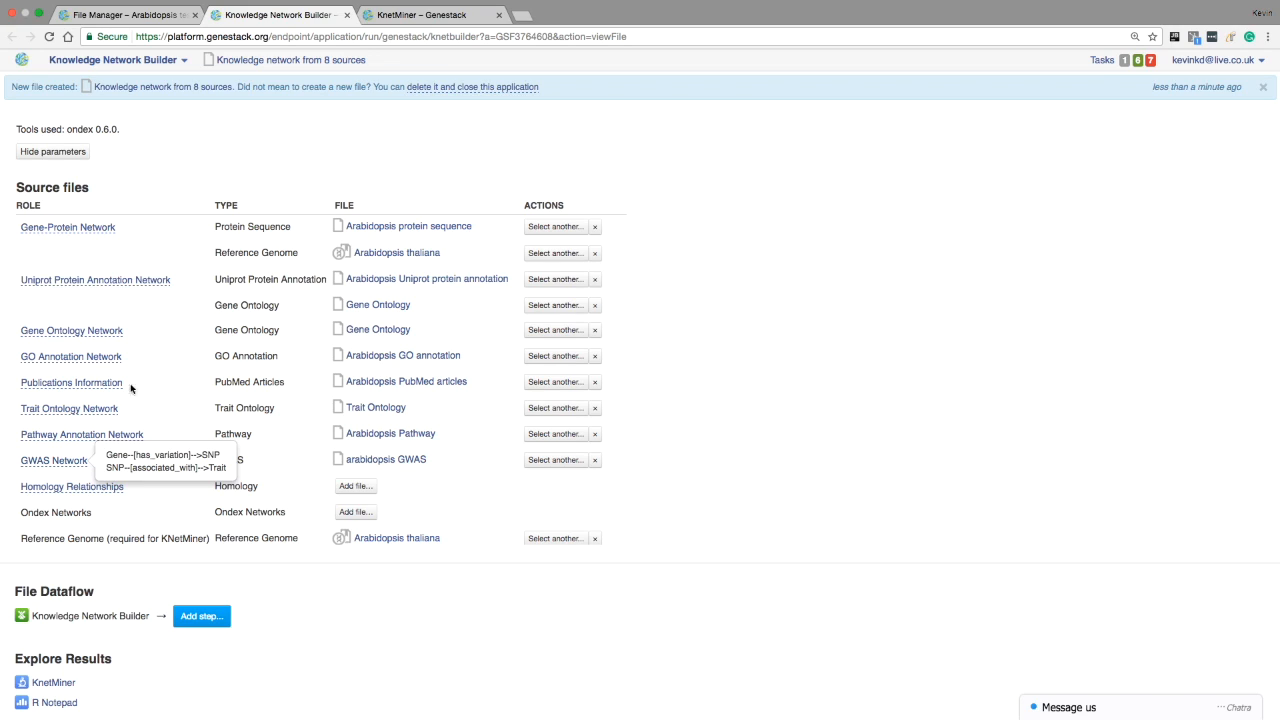
- Look up the exploration options for the knowledge network file and switch to the already open KnetMiner page for Arabidopsis
click(325, 66)
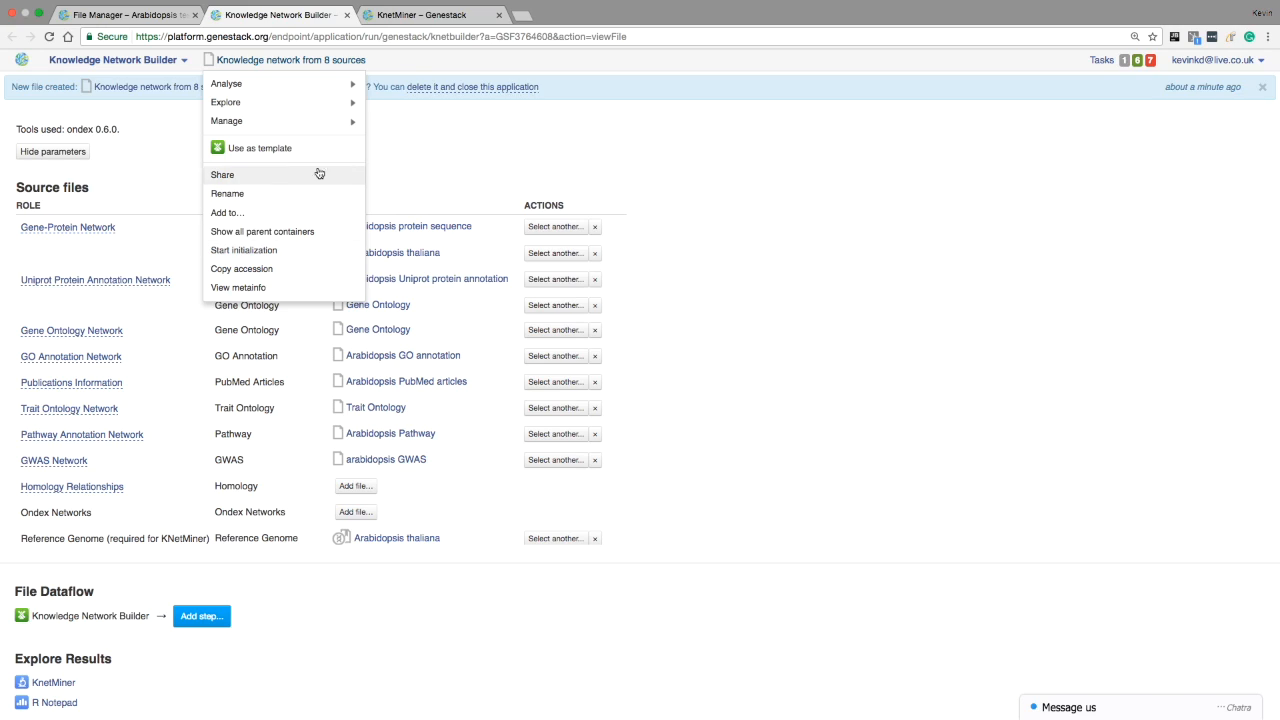
mouse_move(318, 106)
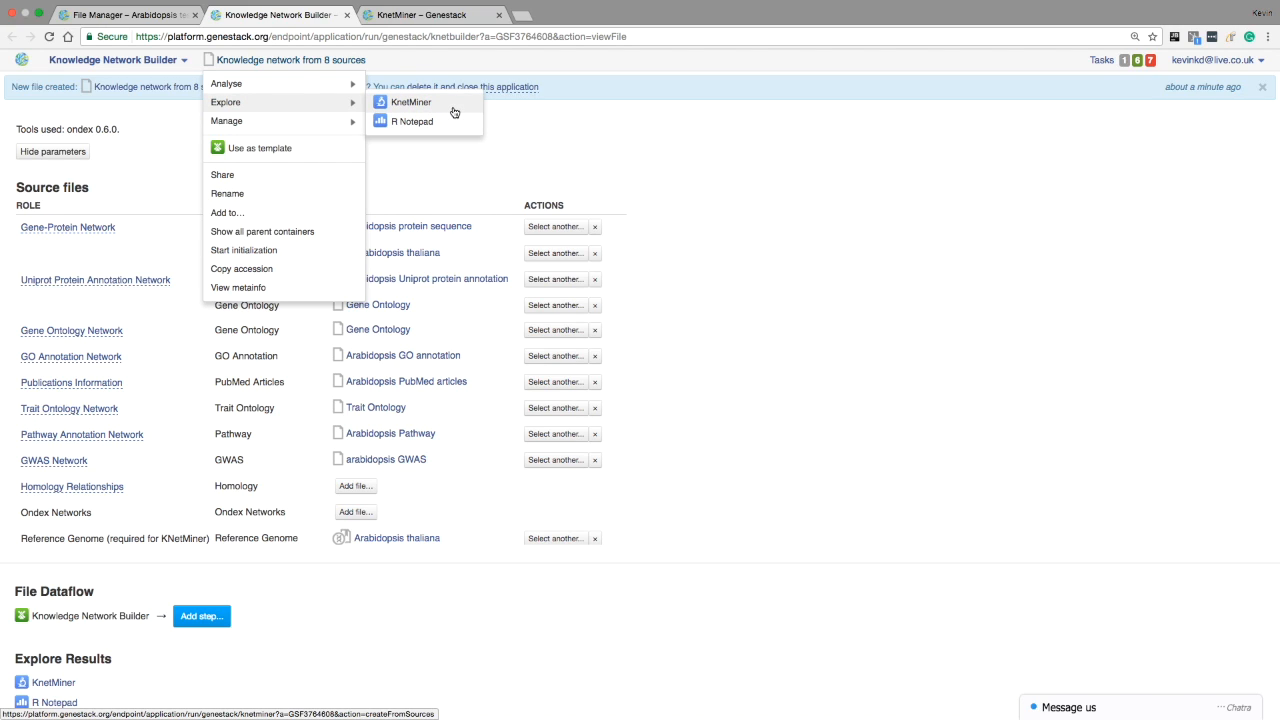
click(479, 22)
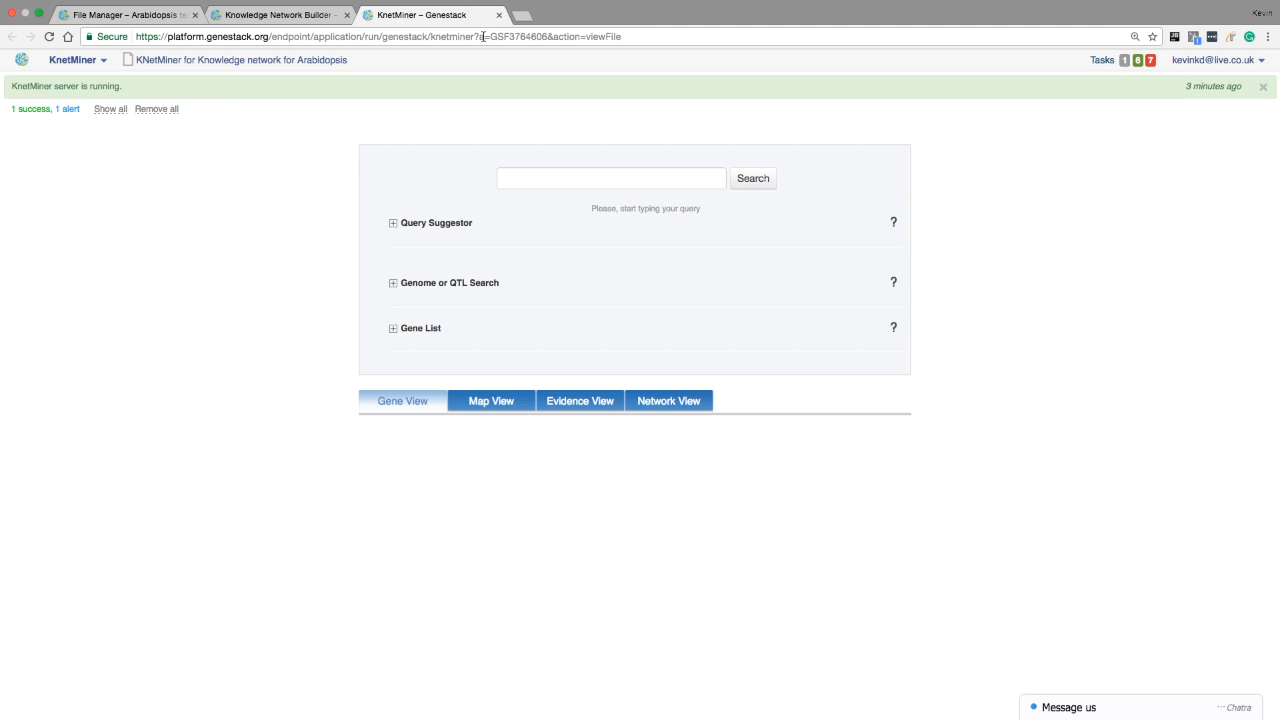
- Search the Arabidopsis knowledge network for "dormancy OR anthocyanin"
click(538, 173)
text(dormancy OE)
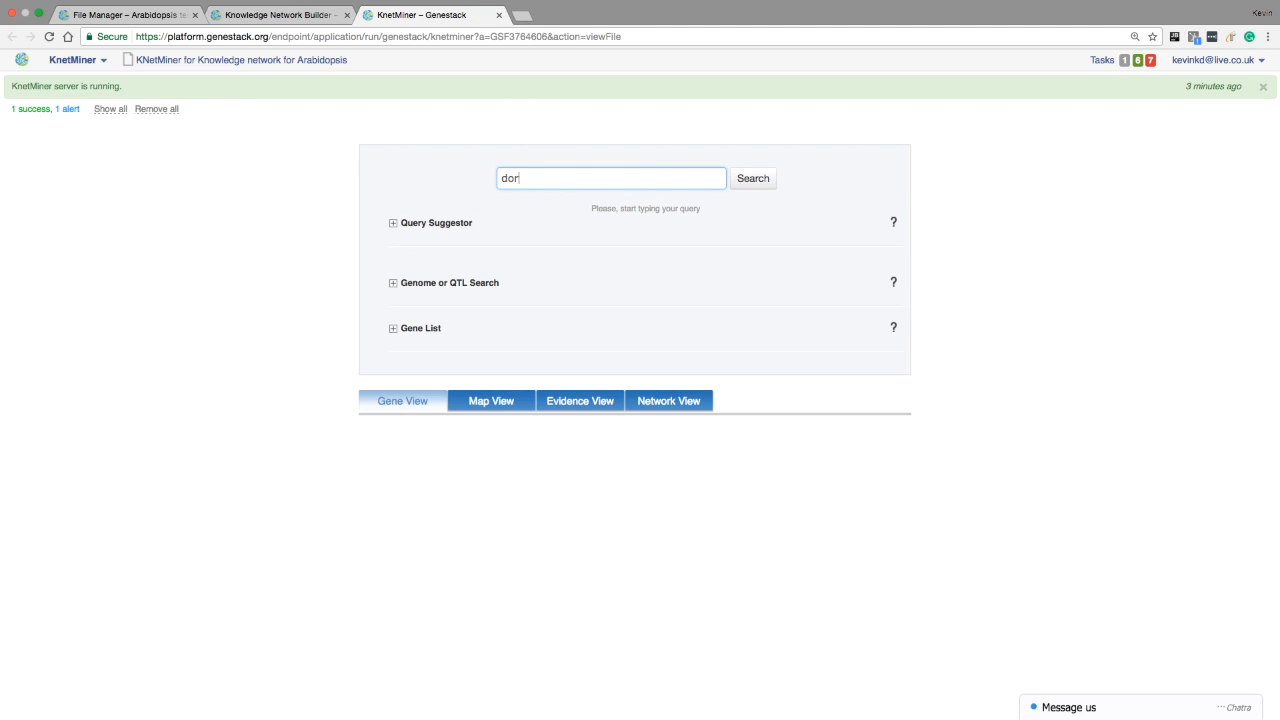
key(BackSpace)
key(BackSpace)
text(R anthocyanin)
click(775, 189)
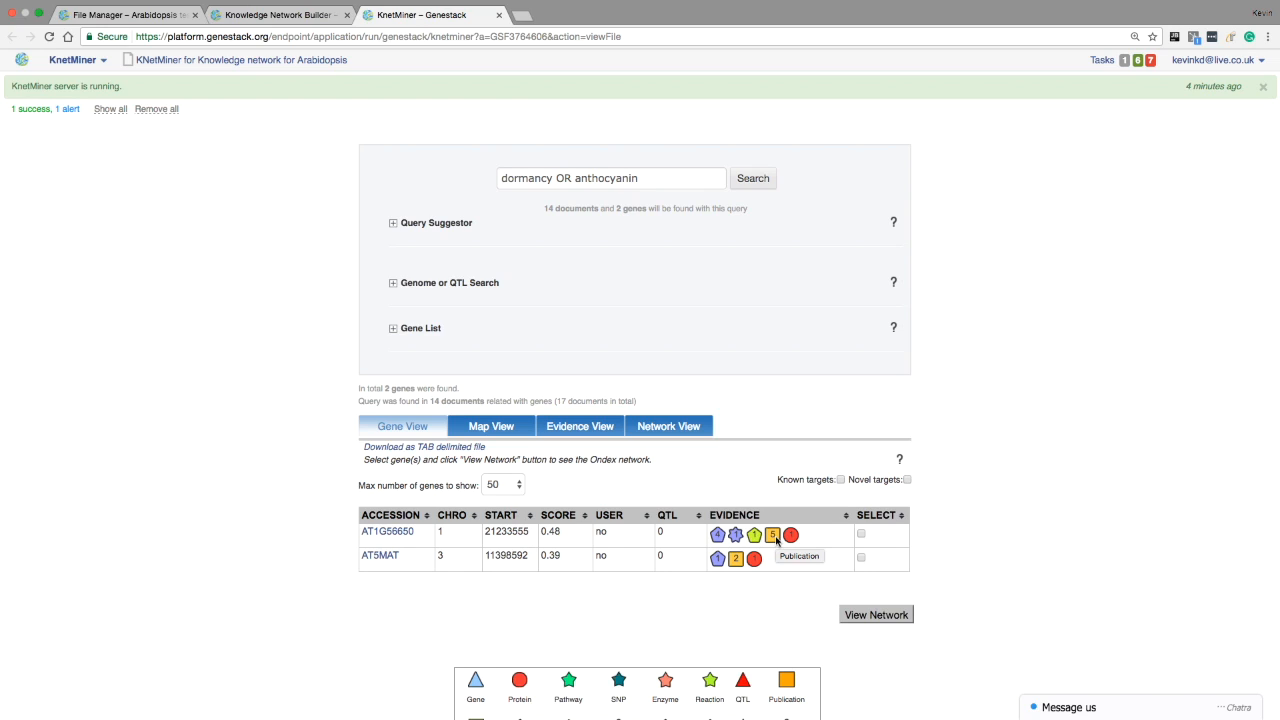
- Open the network of gene AT1G56650, set its label size to 12px and display labels for both concepts and relations
click(411, 533)
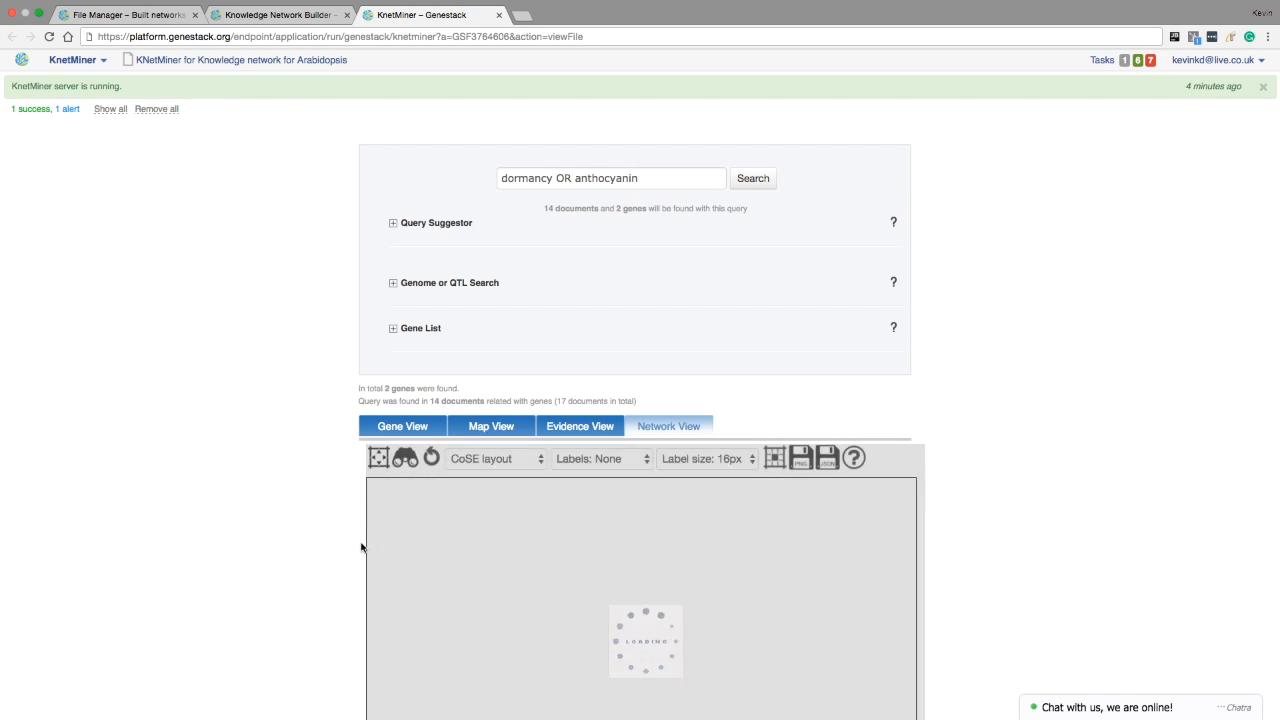
scroll(362, 547, down, 2)
click(690, 329)
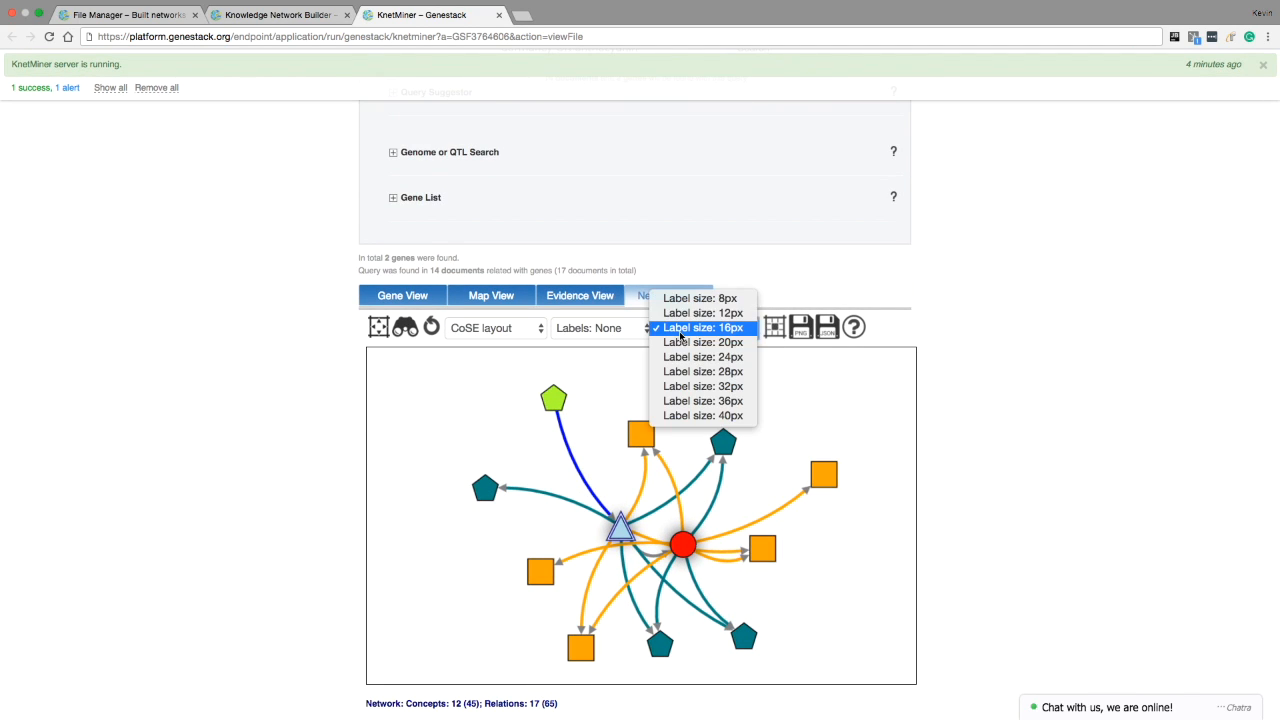
click(686, 319)
click(620, 328)
click(634, 294)
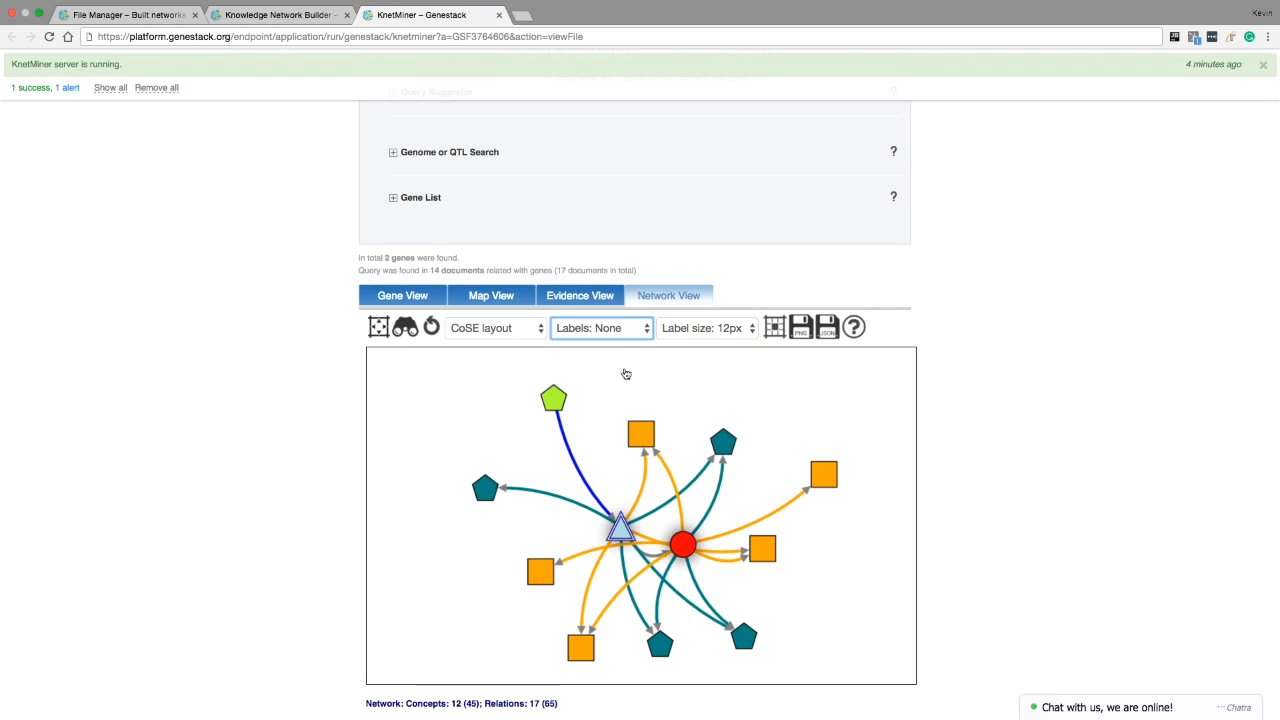
- Rearrange the network so PAP1 and AT1G56650.1 sit at the graph's left edge and spread publications 17053893, 16299184 and 12917293 away from them
drag(620, 527, 419, 395)
drag(682, 548, 408, 557)
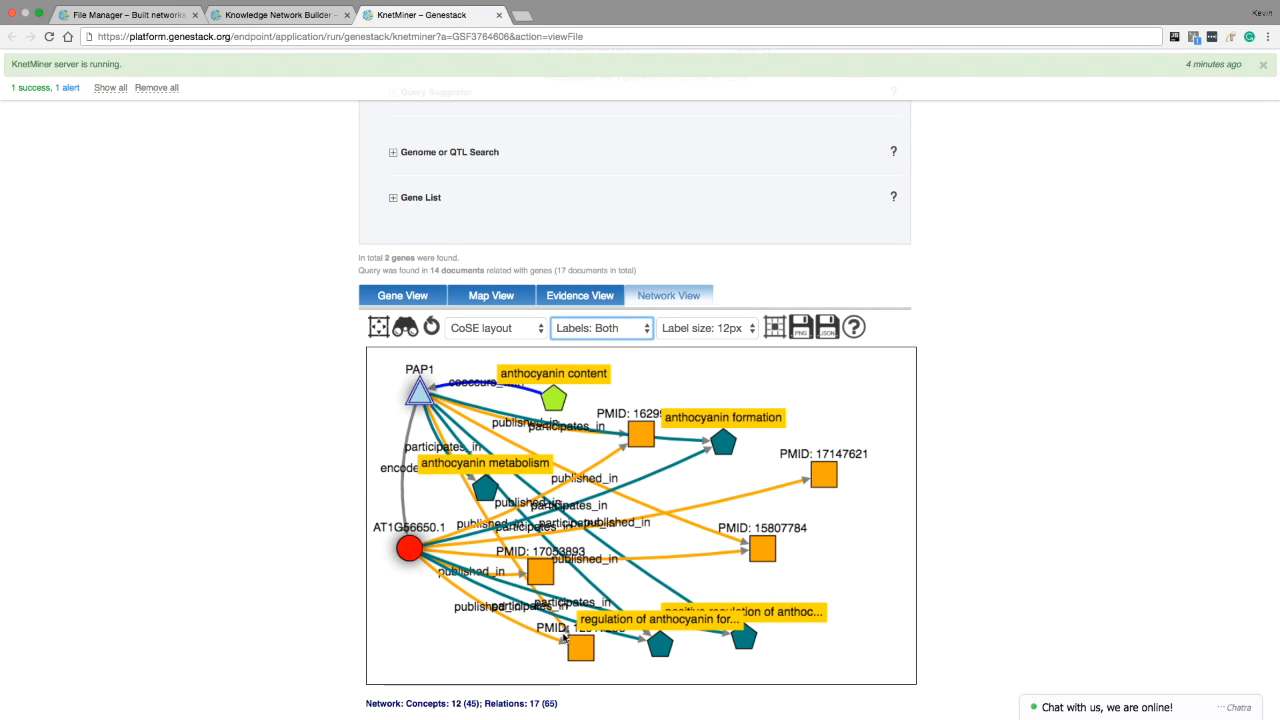
drag(553, 578, 735, 590)
drag(641, 433, 834, 512)
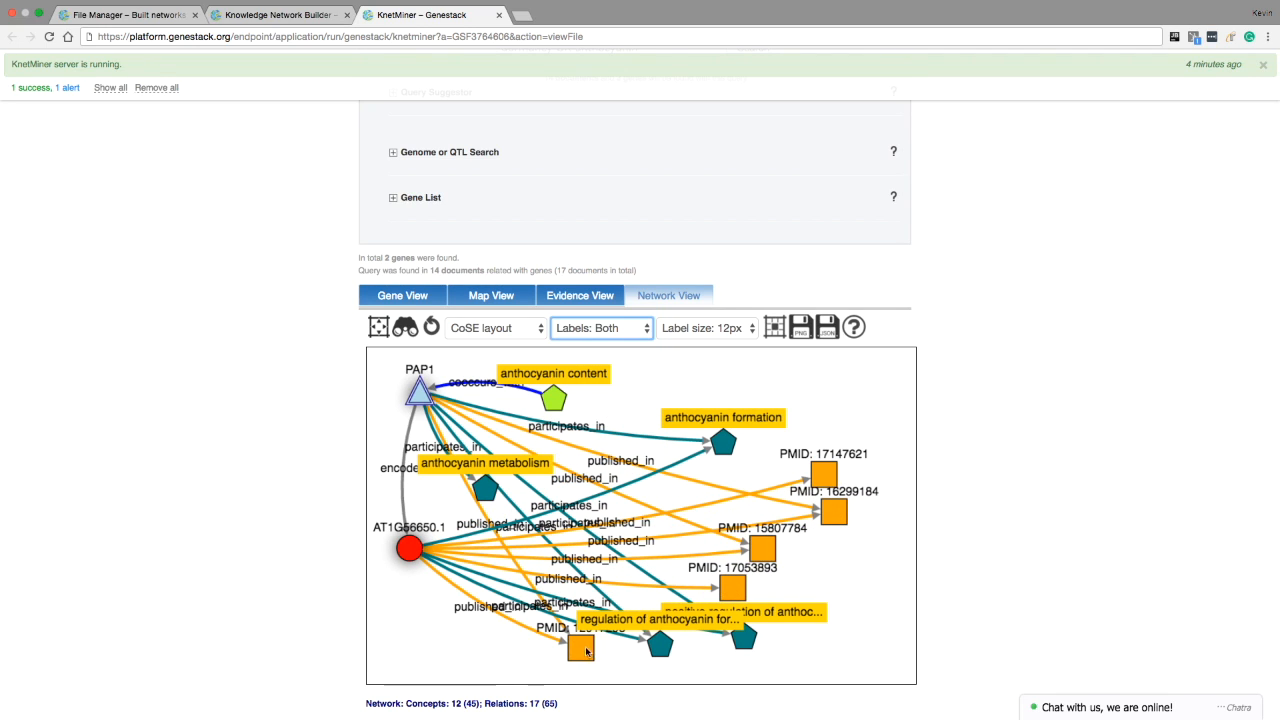
drag(586, 650, 550, 674)
drag(420, 395, 407, 403)
mouse_move(405, 557)
mouse_down()
mouse_move(413, 546)
mouse_move(399, 555)
mouse_move(415, 557)
mouse_up()
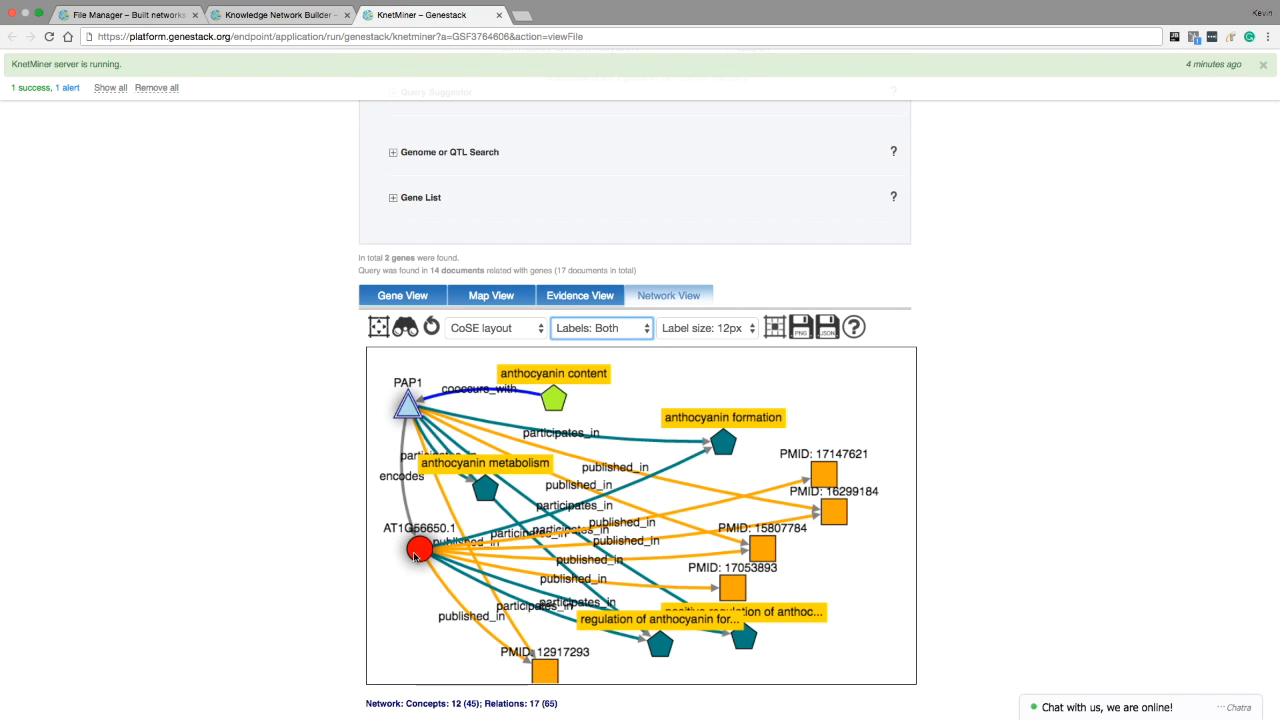
- Show the item info of the anthocyanin formation node and of the cooccurs_with relation between PAP1 and anthocyanin content, nudging both nodes aside
drag(716, 450, 725, 435)
right_click(725, 435)
click(754, 423)
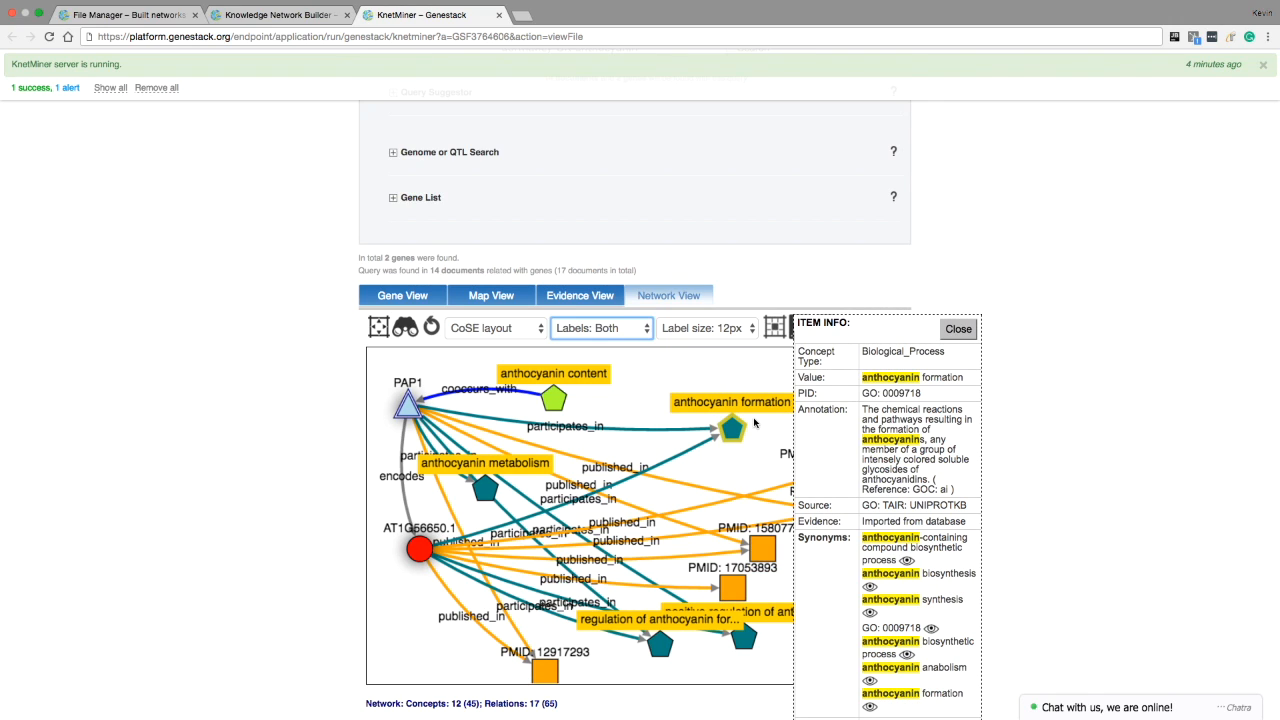
drag(558, 402, 614, 393)
click(456, 397)
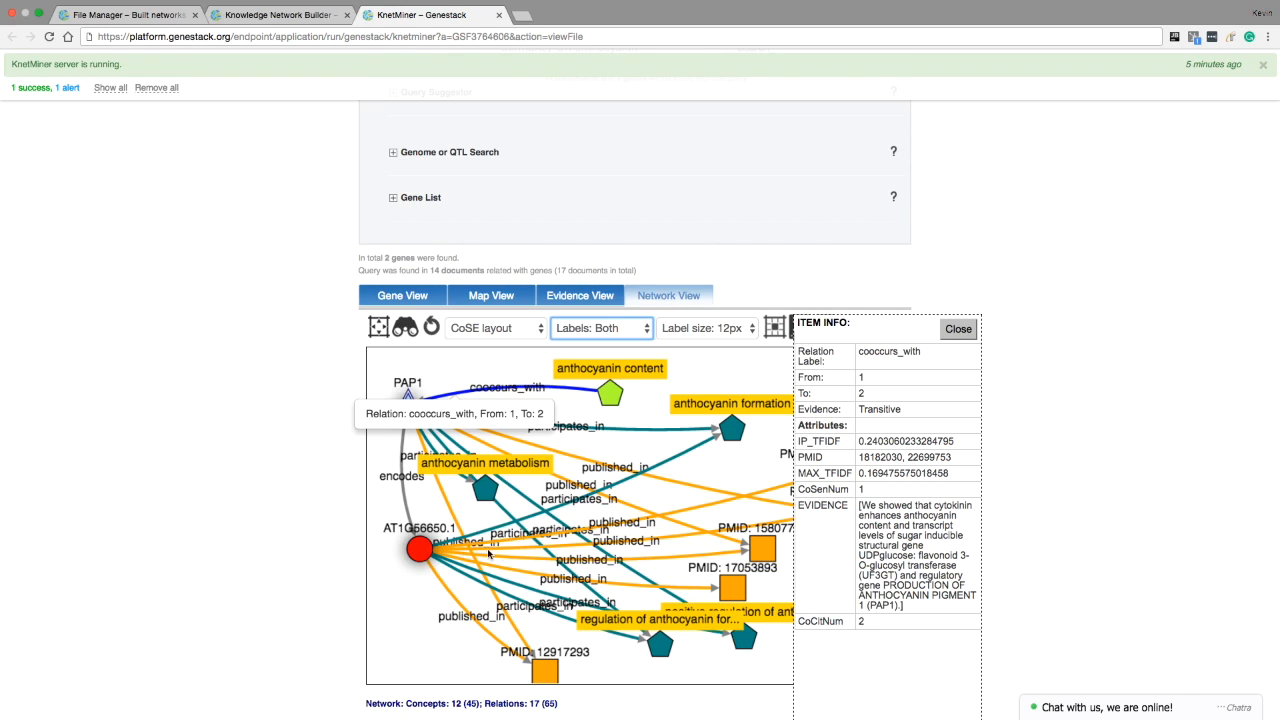
- Show the hidden links of protein AT1G56650.1 and move the nucleus node down beside salinity response
right_click(421, 550)
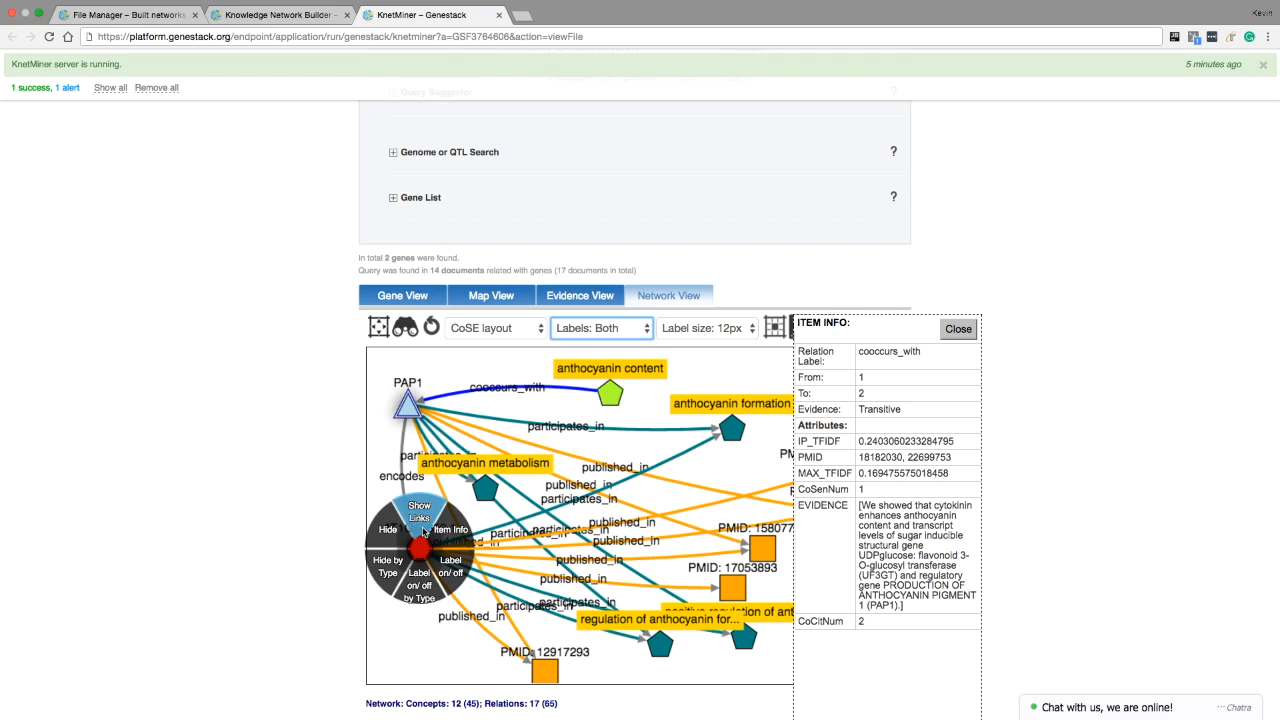
click(424, 531)
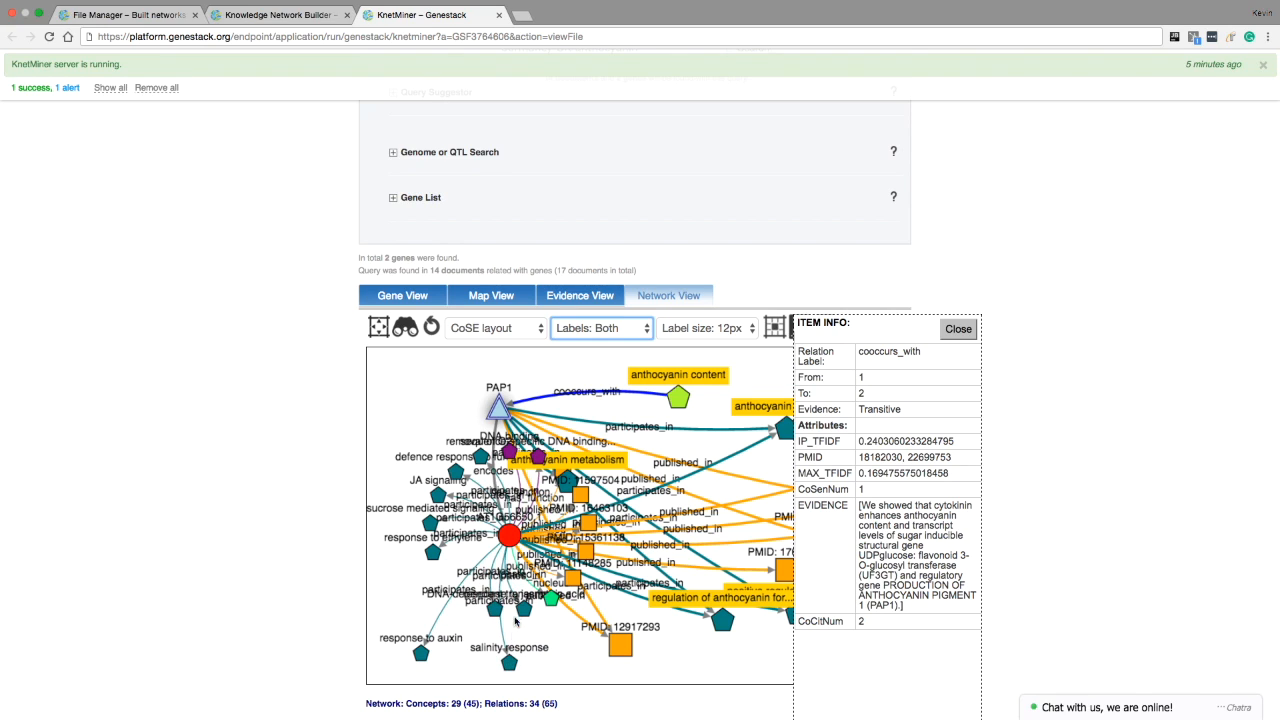
drag(548, 603, 566, 655)
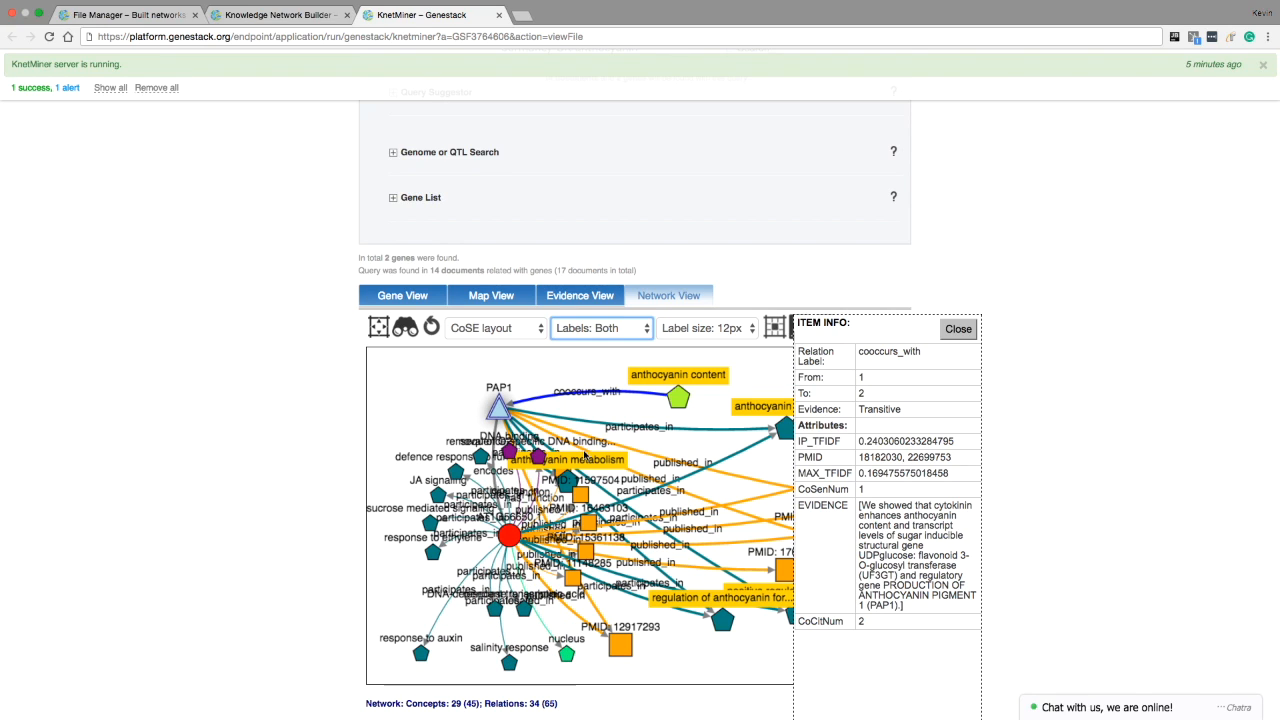
- Examine the evidence table and the enlarged chromosome map of the found genes, including the map's advanced options
click(603, 298)
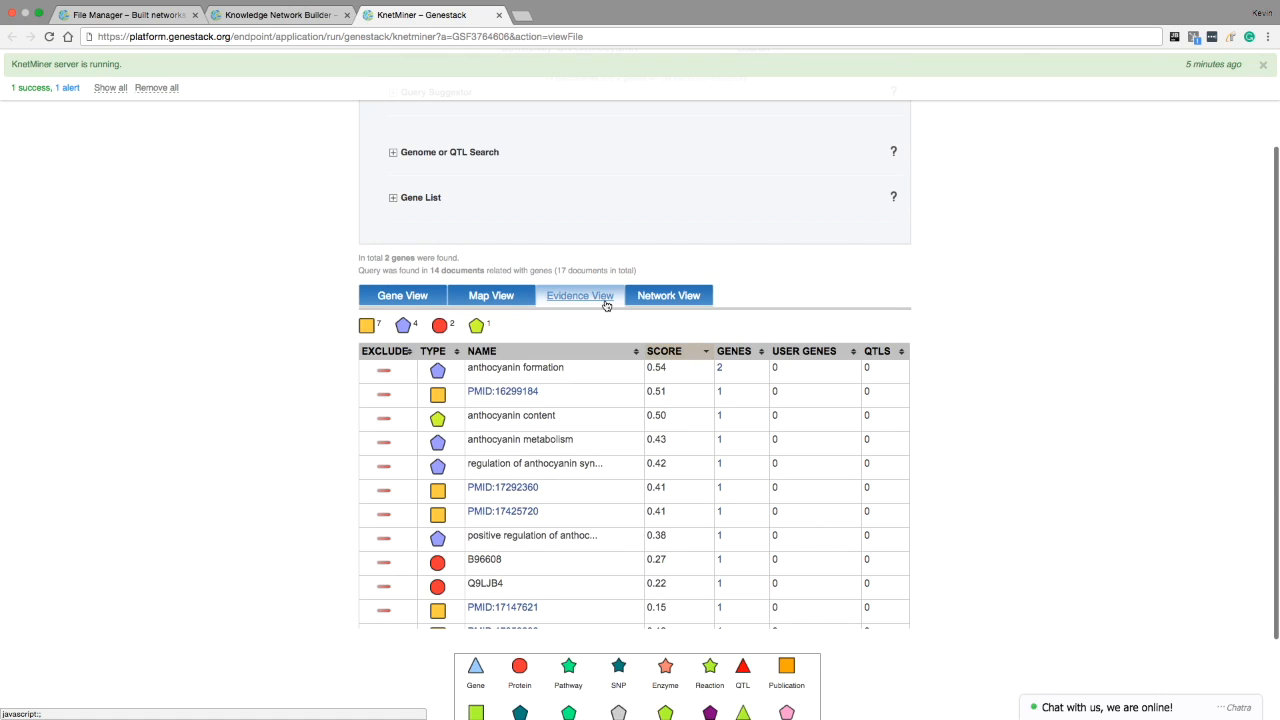
click(512, 302)
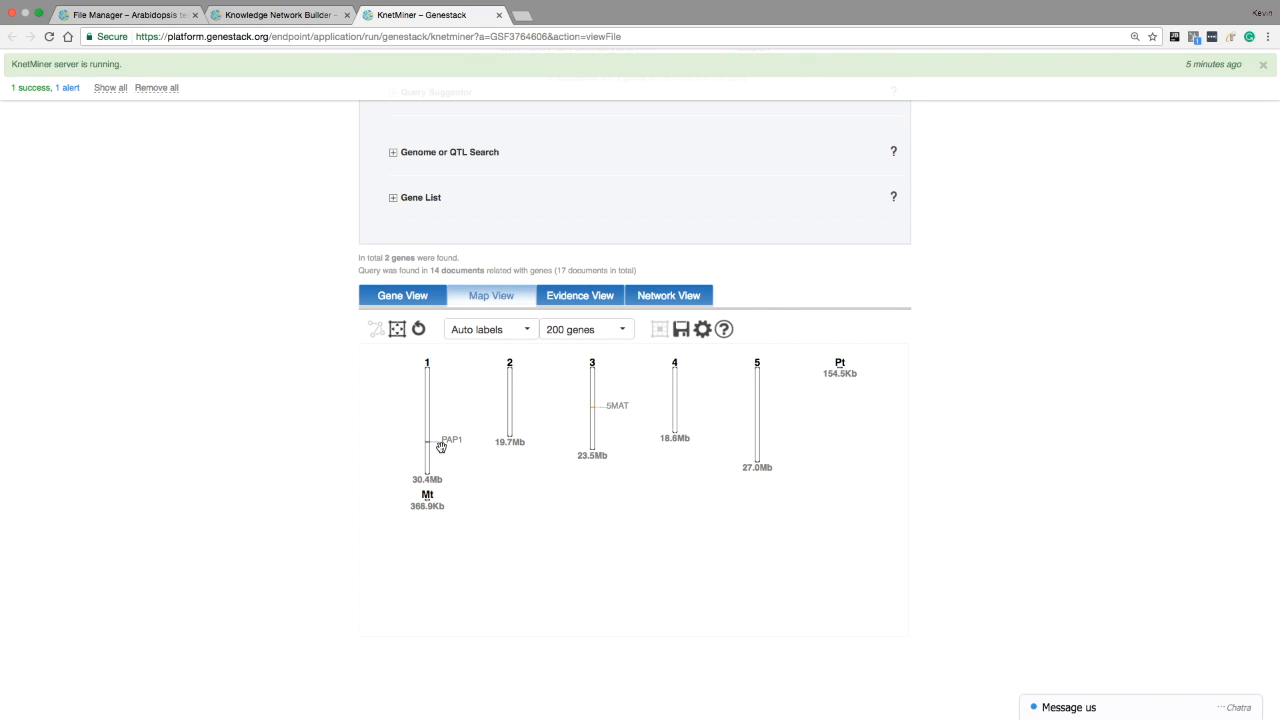
scroll(441, 447, up, 3)
scroll(441, 447, up, 2)
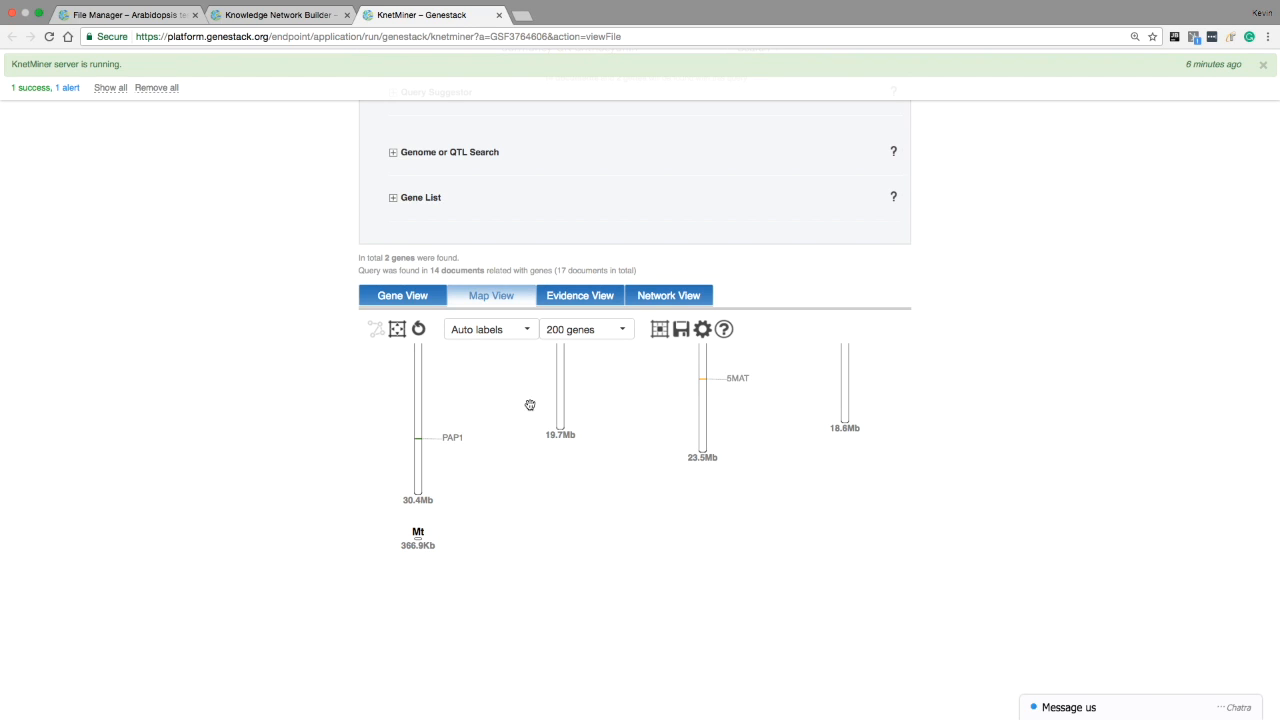
click(703, 332)
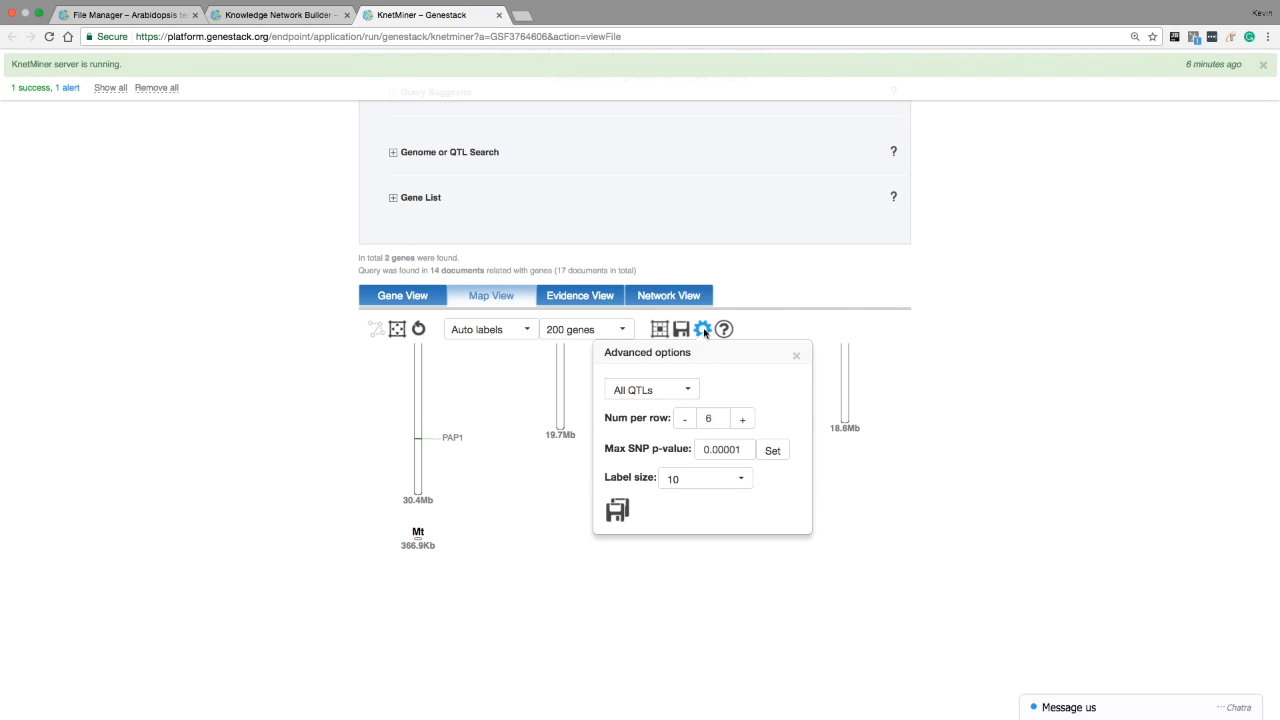
click(704, 332)
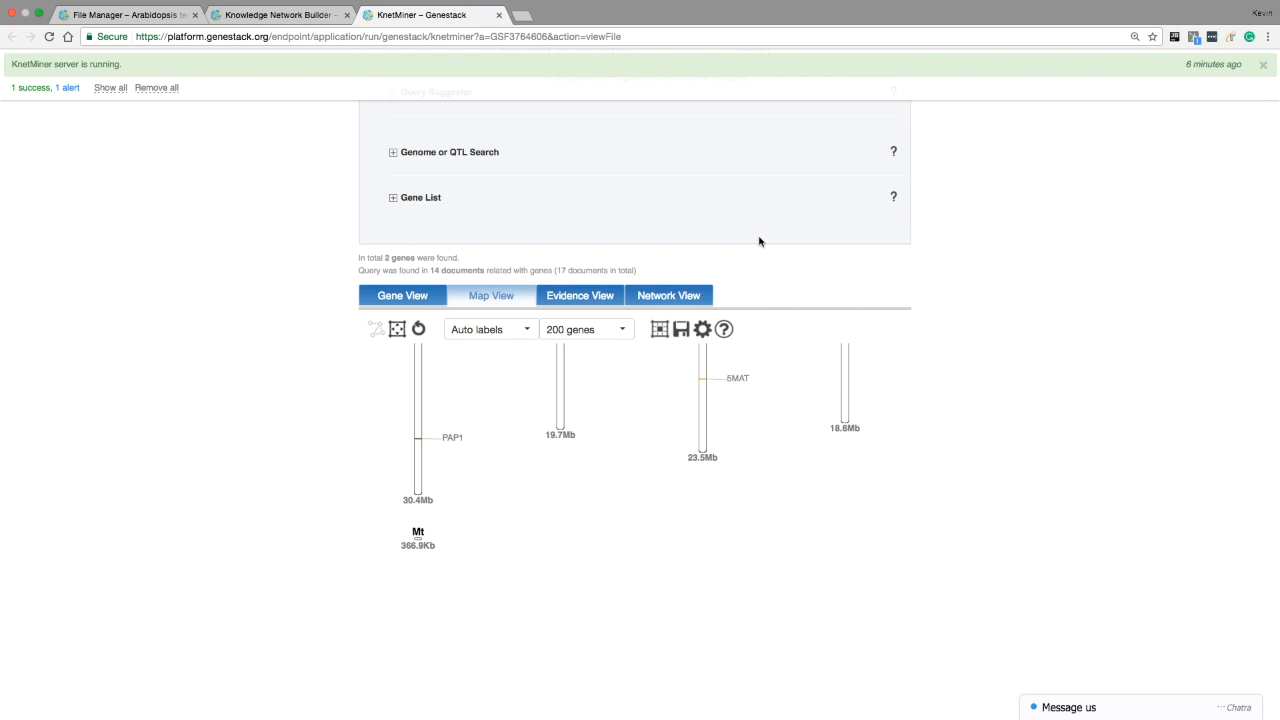
- Examine the Query Suggestor's suggested anthocyanin terms and the Genome or QTL Search options
scroll(759, 241, up, 3)
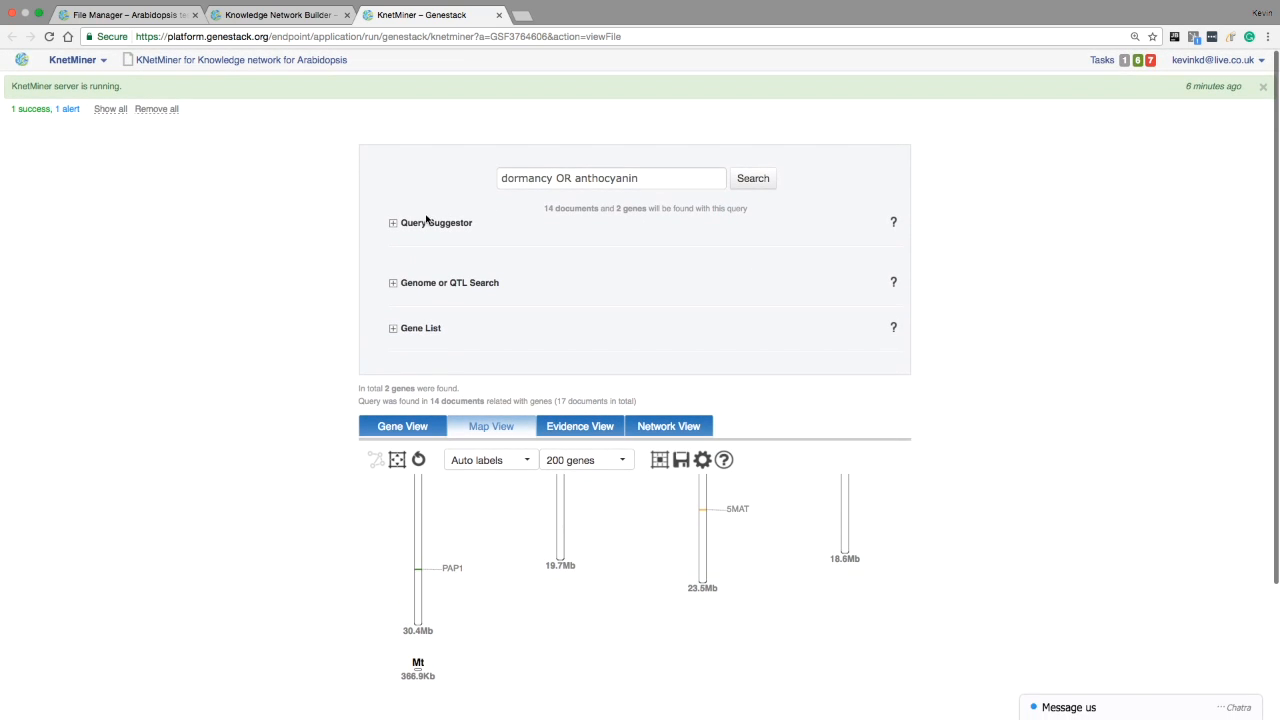
click(393, 226)
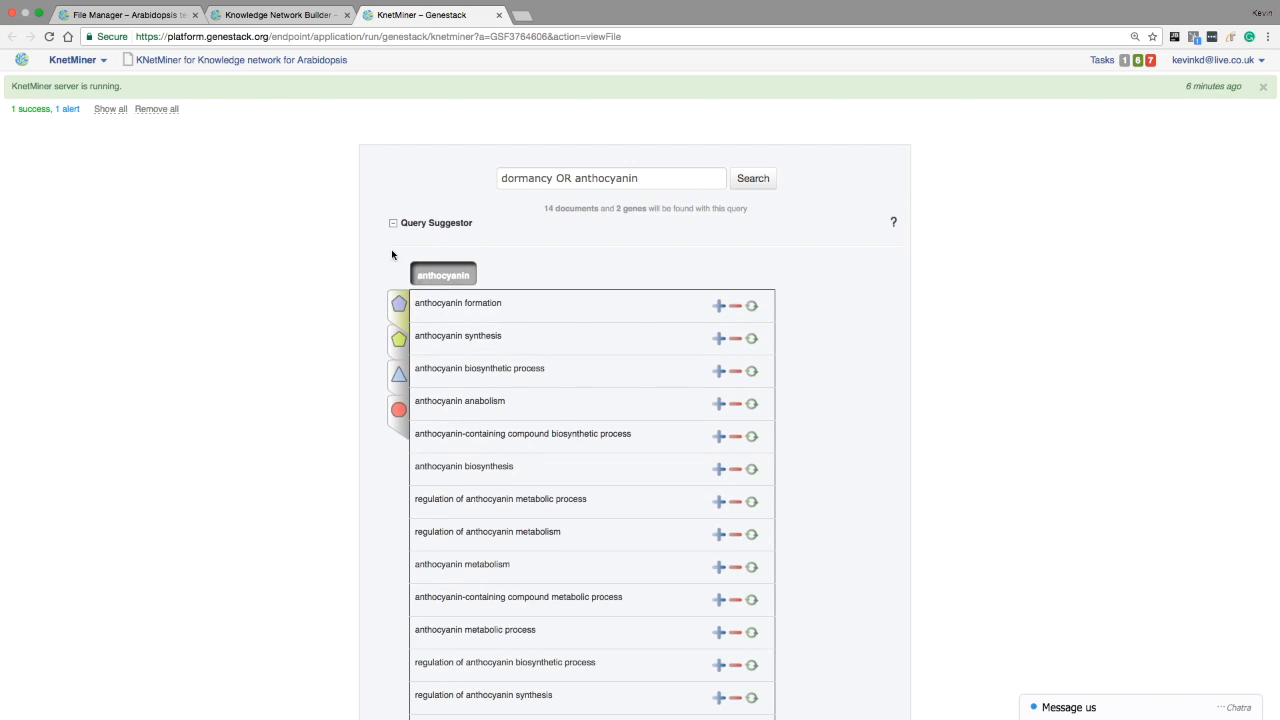
scroll(392, 255, down, 8)
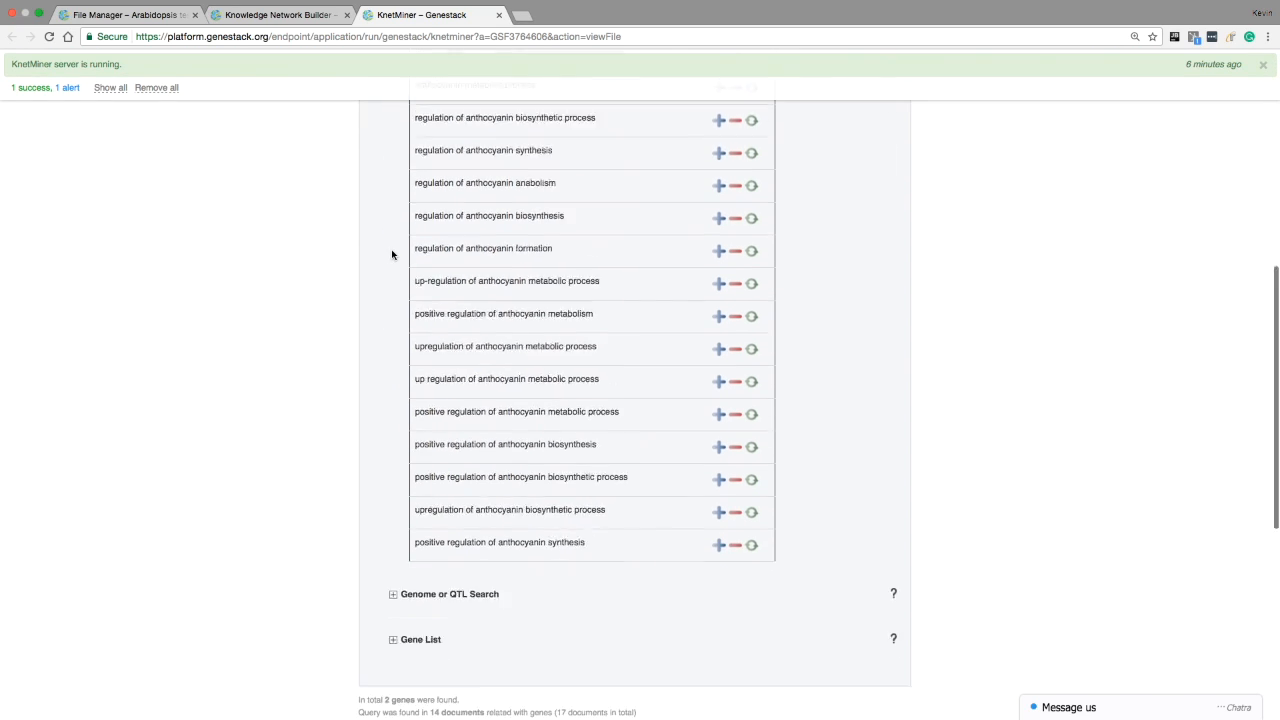
click(393, 363)
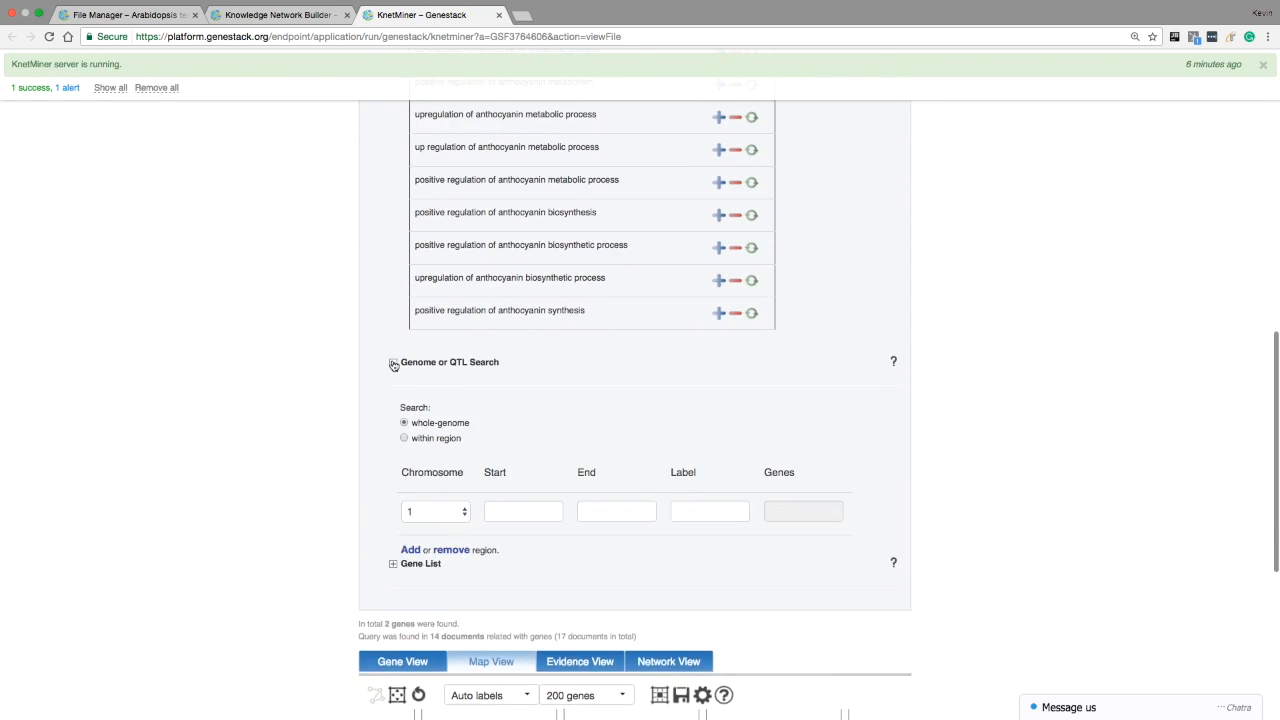
scroll(393, 364, down, 5)
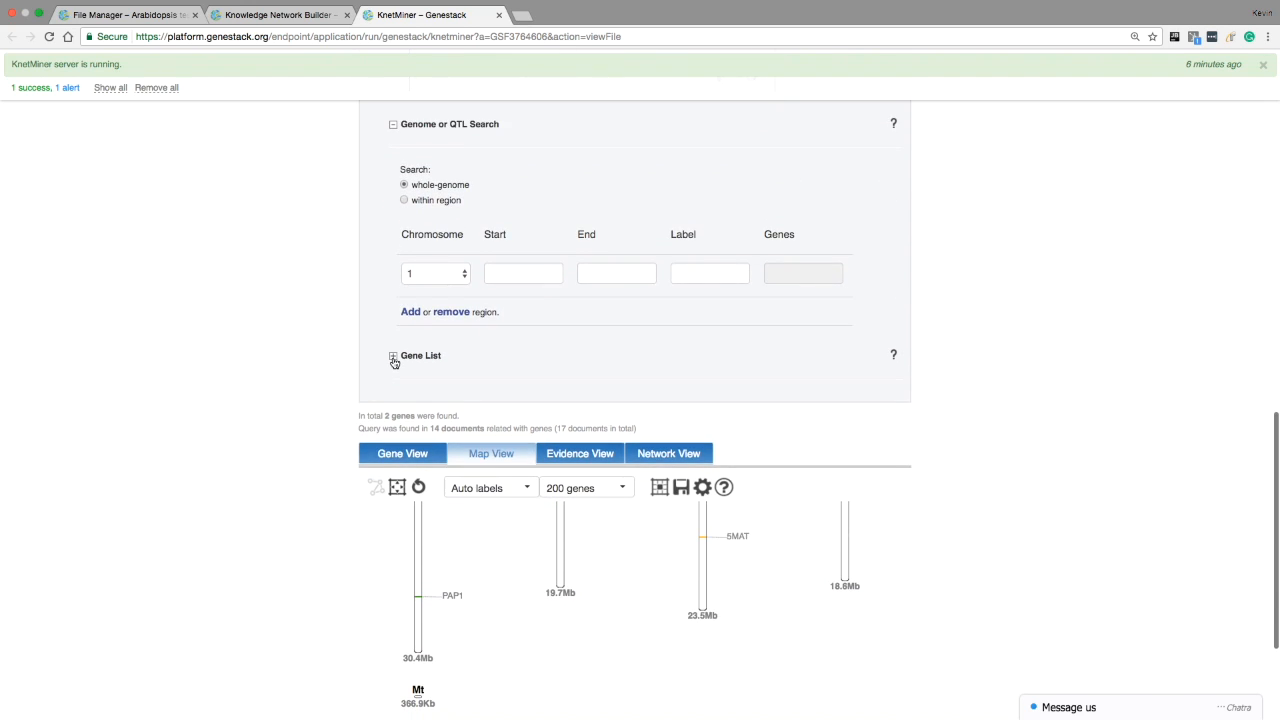
- Expand the Gene List and choose the differential expression file in the Arabidopsis DE analysis folder as the gene source
click(393, 362)
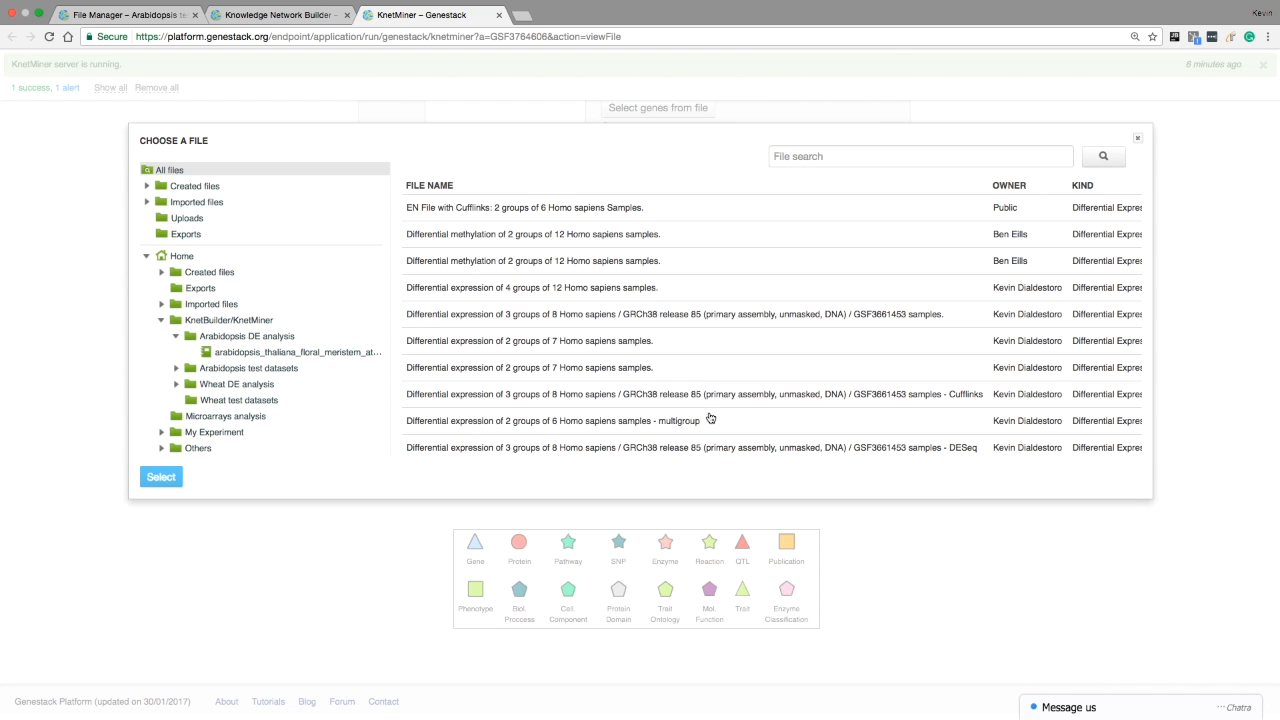
click(280, 337)
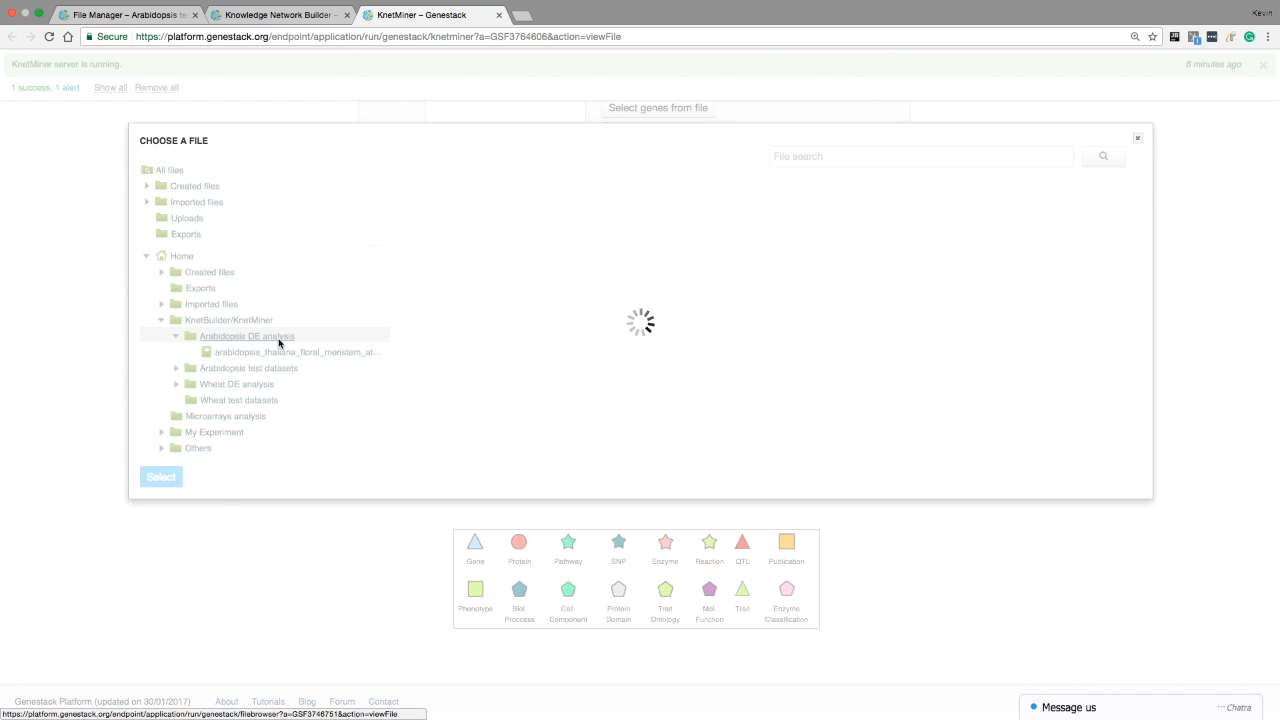
double_click(467, 208)
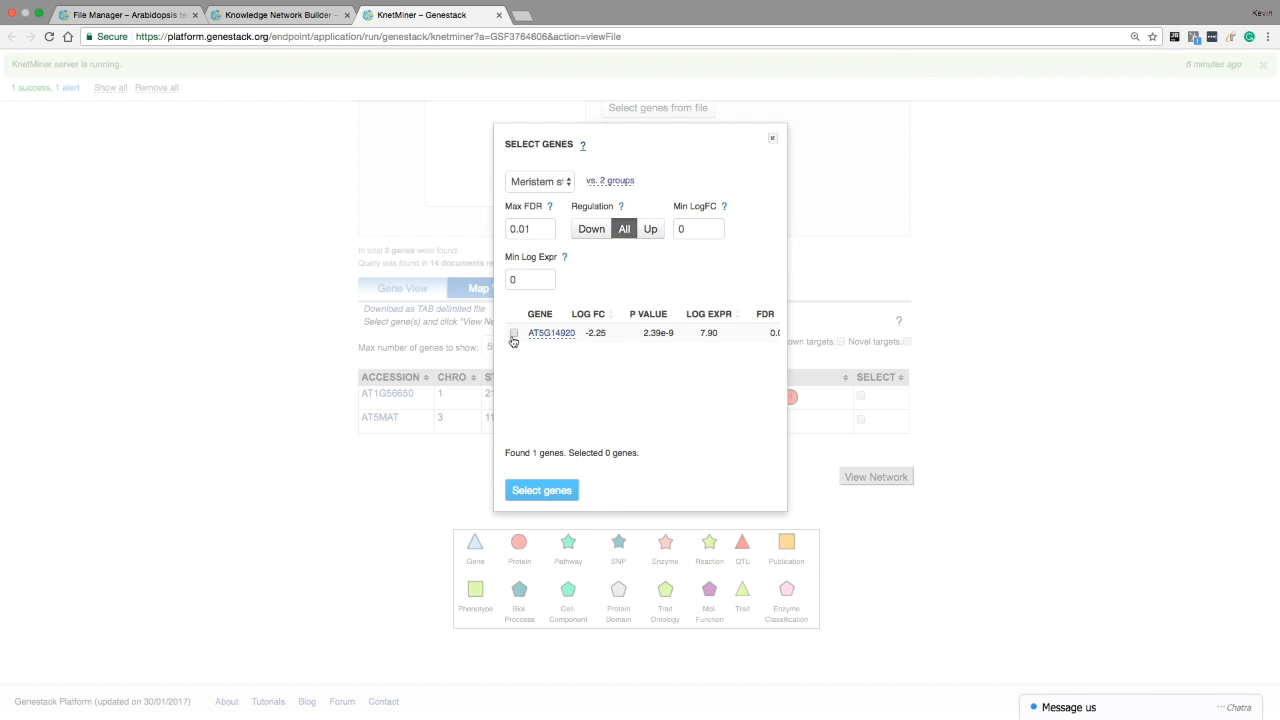
- Filter the candidate genes with a Max FDR of 0.05 for the Meristem stage 3 group
click(513, 334)
click(533, 232)
click(561, 184)
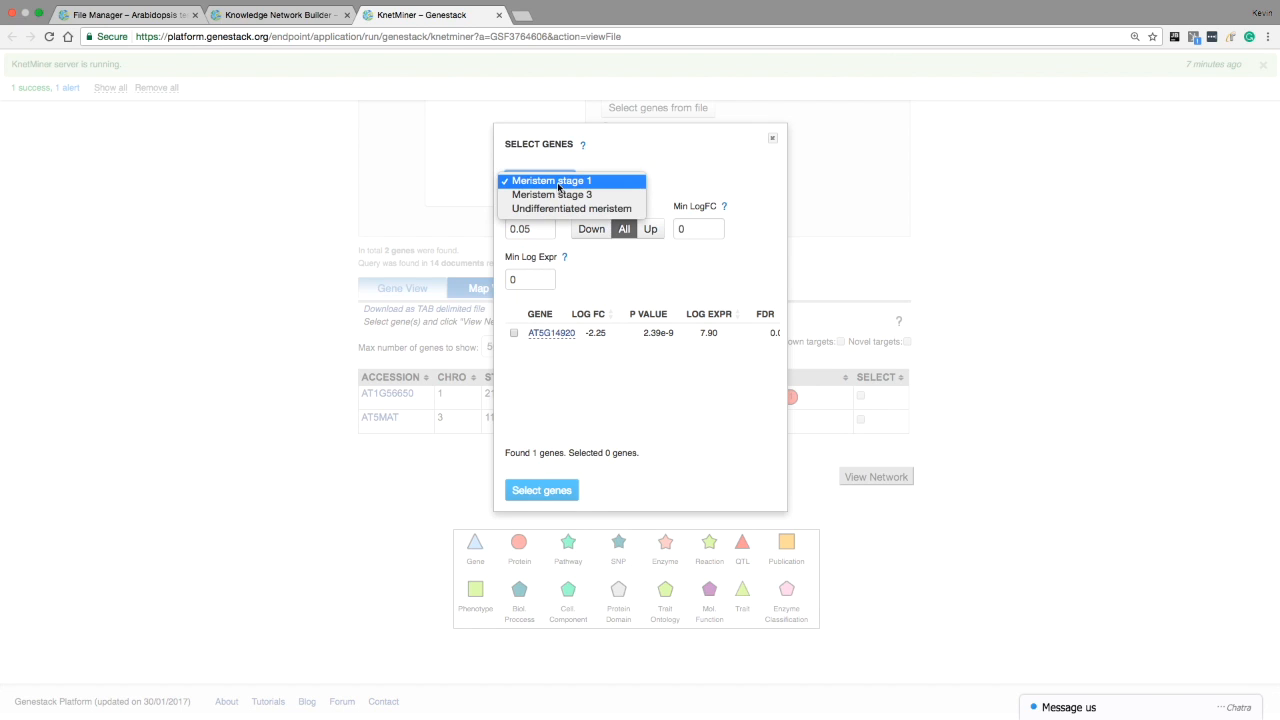
click(558, 199)
- Select genes AT5G02380, AT2G07981 and AT1G19570 and add them to the gene list
click(514, 333)
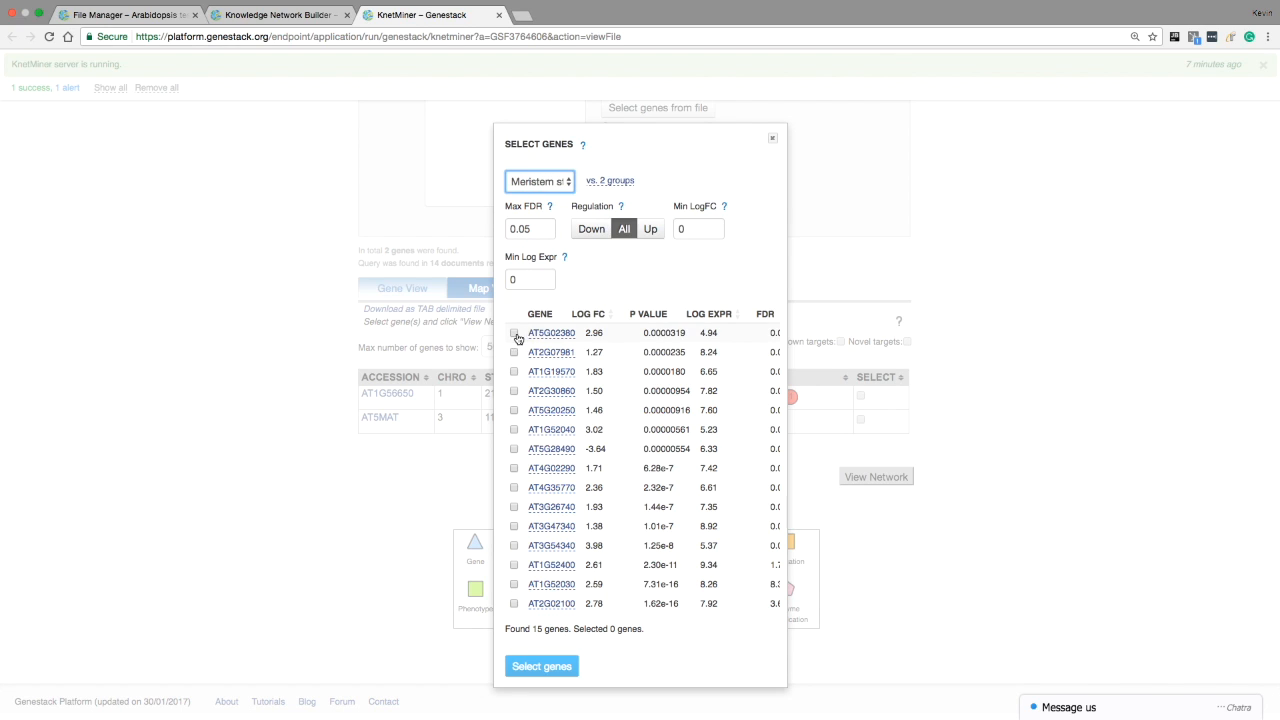
click(514, 352)
click(515, 372)
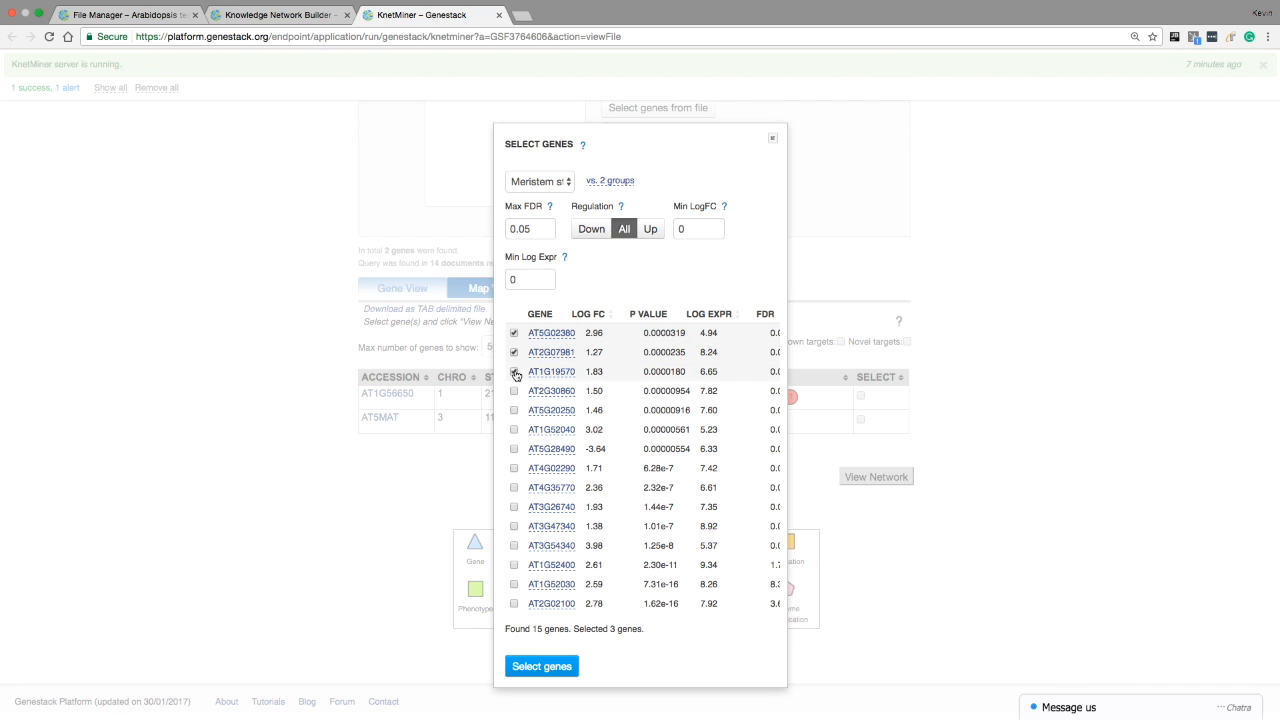
click(541, 666)
scroll(415, 468, up, 5)
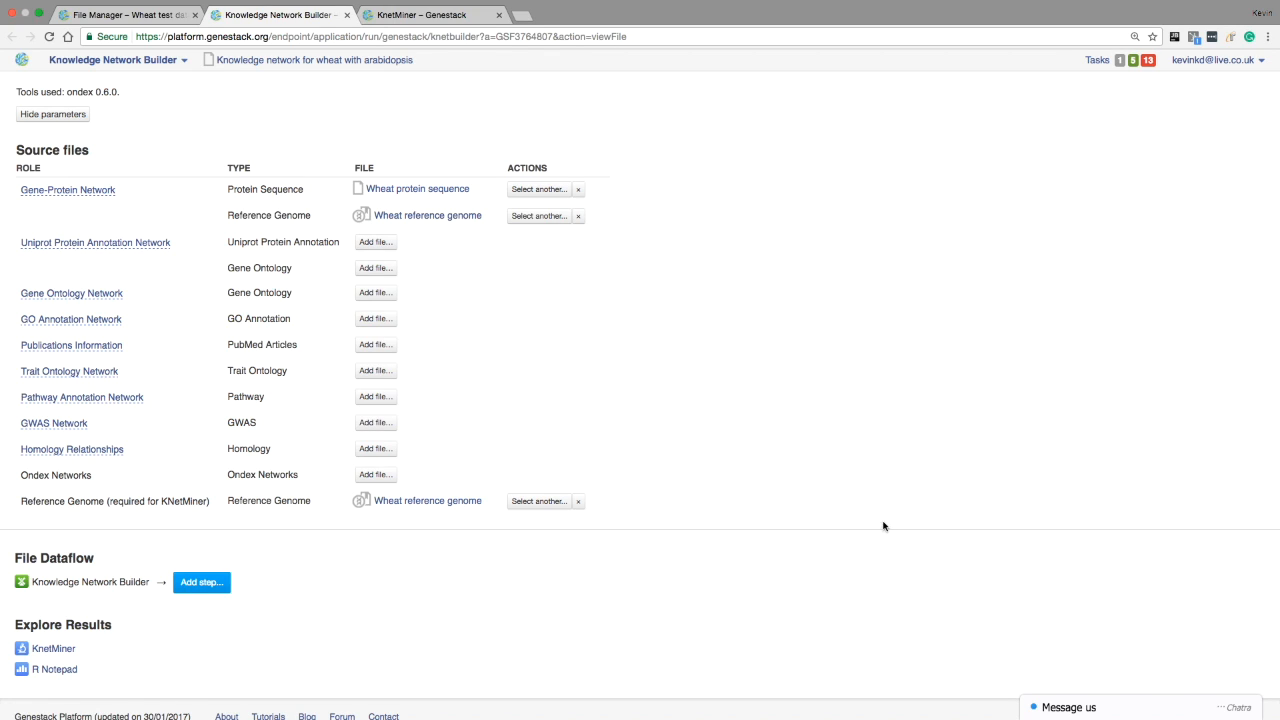
- Add the inferred Arabidopsis and wheat homology file and the Ondex network Knowledge network for Arabidopsis as sources of the wheat network
click(394, 450)
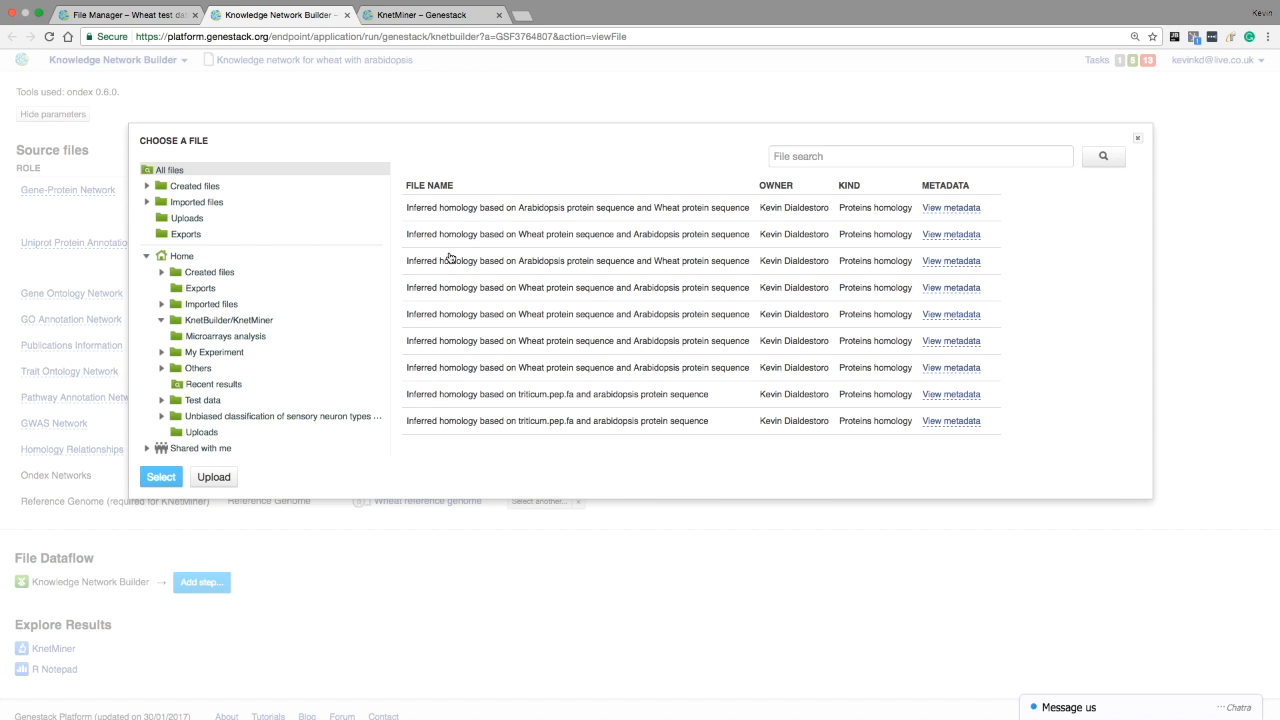
double_click(455, 218)
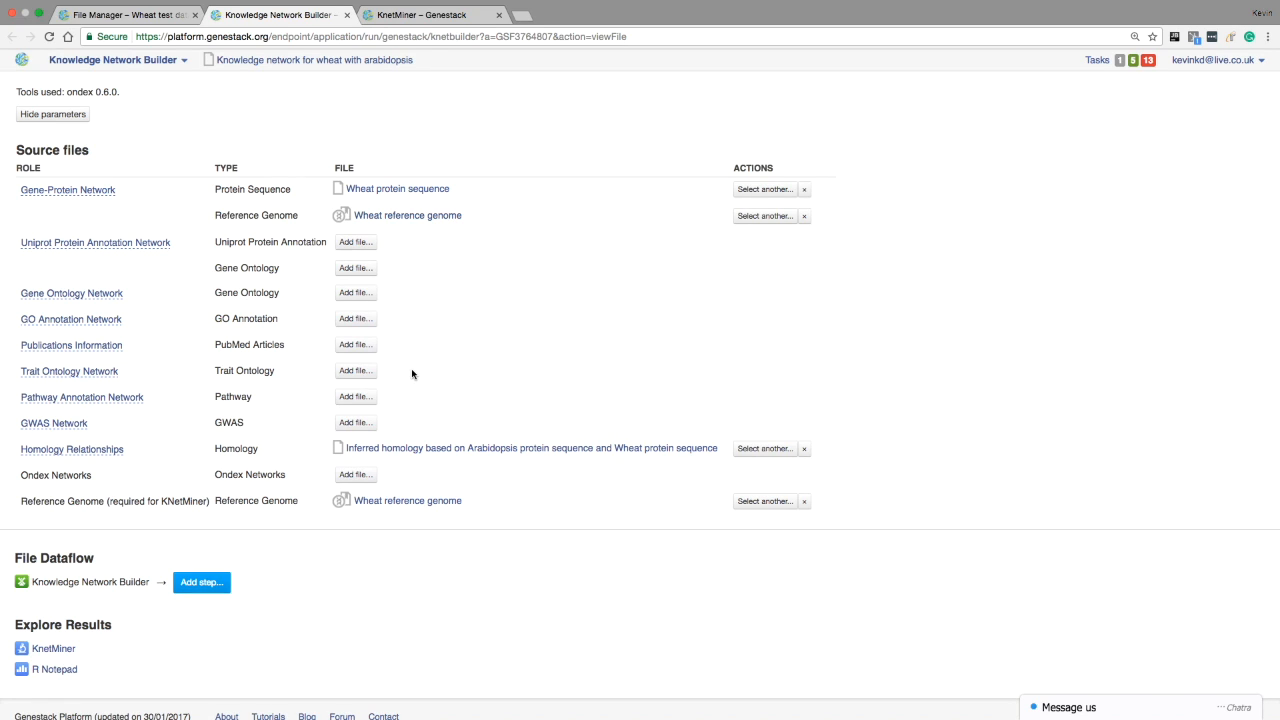
click(366, 475)
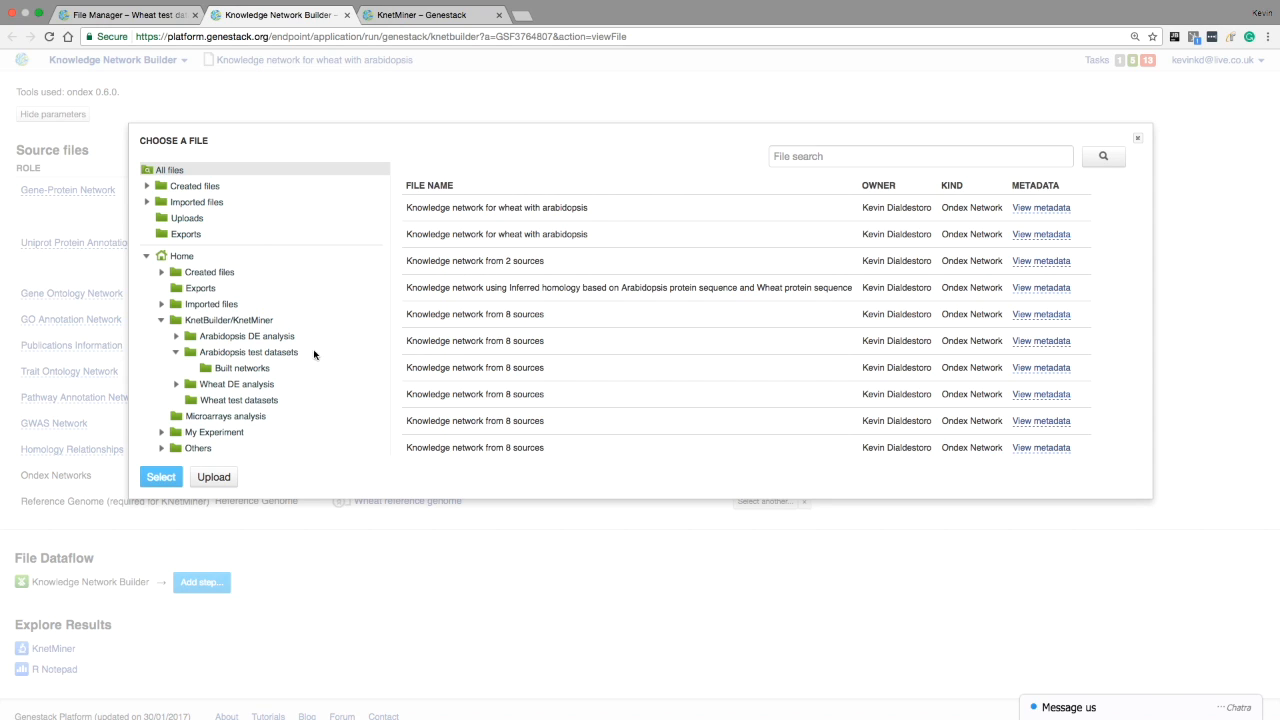
click(262, 369)
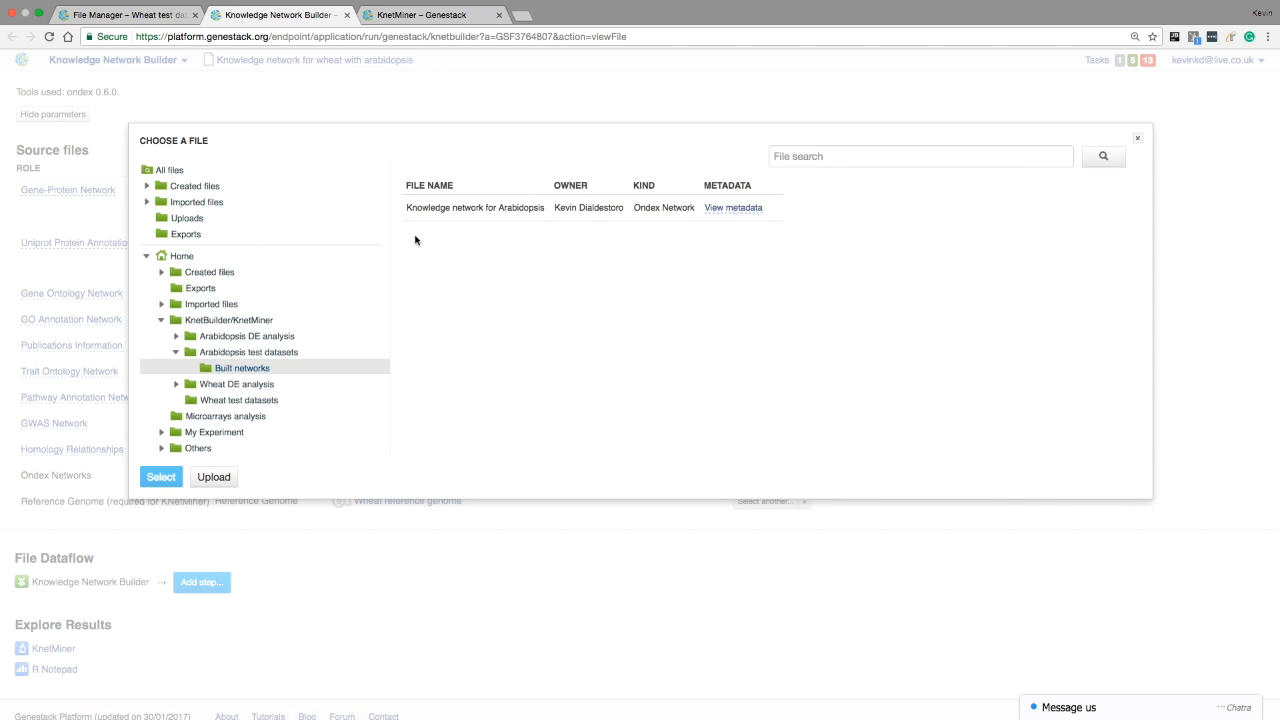
double_click(423, 220)
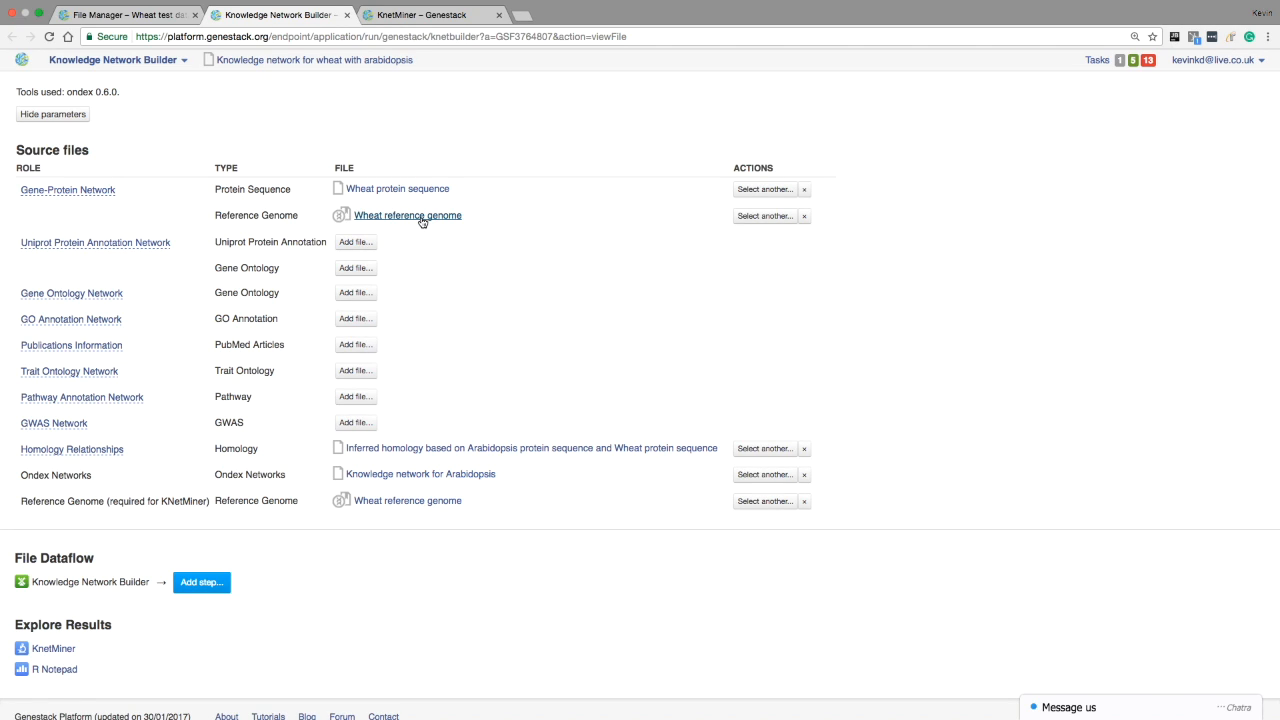
- Show the item info of anthocyanin formation and PMID 17292360 in the KnetMiner wheat network, nudging its gene and protein nodes aside
click(478, 24)
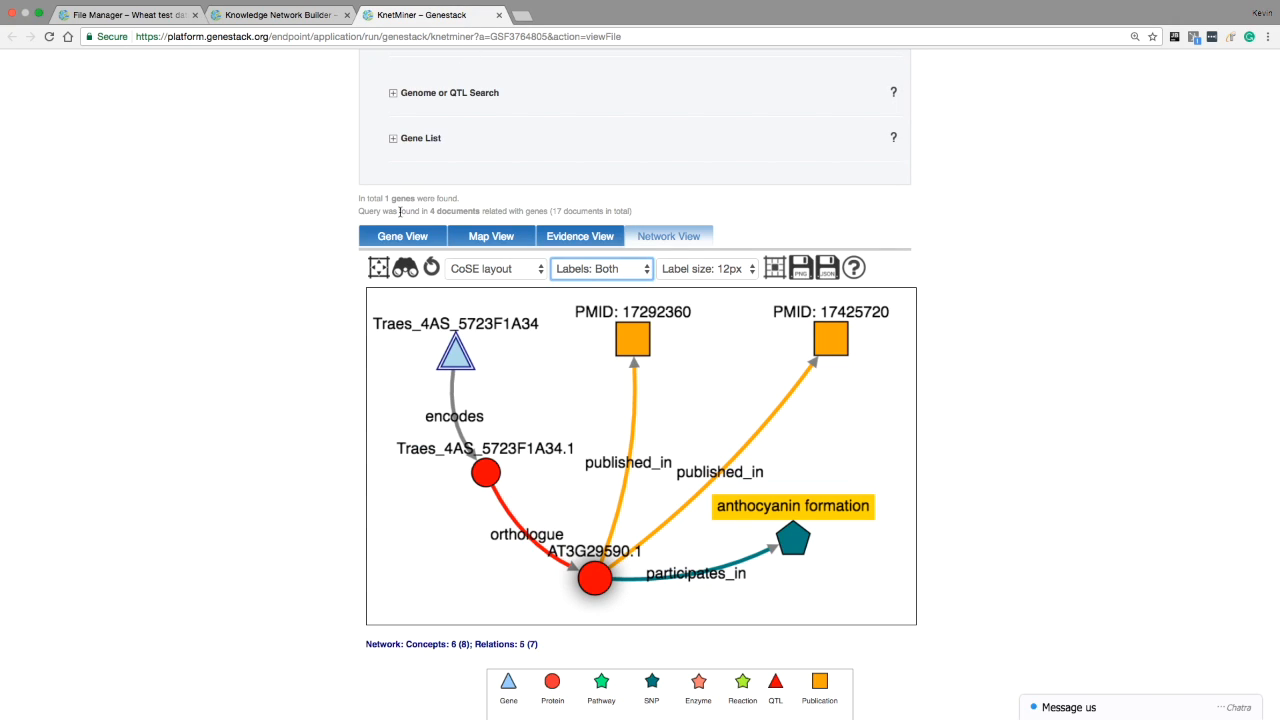
drag(453, 357, 448, 361)
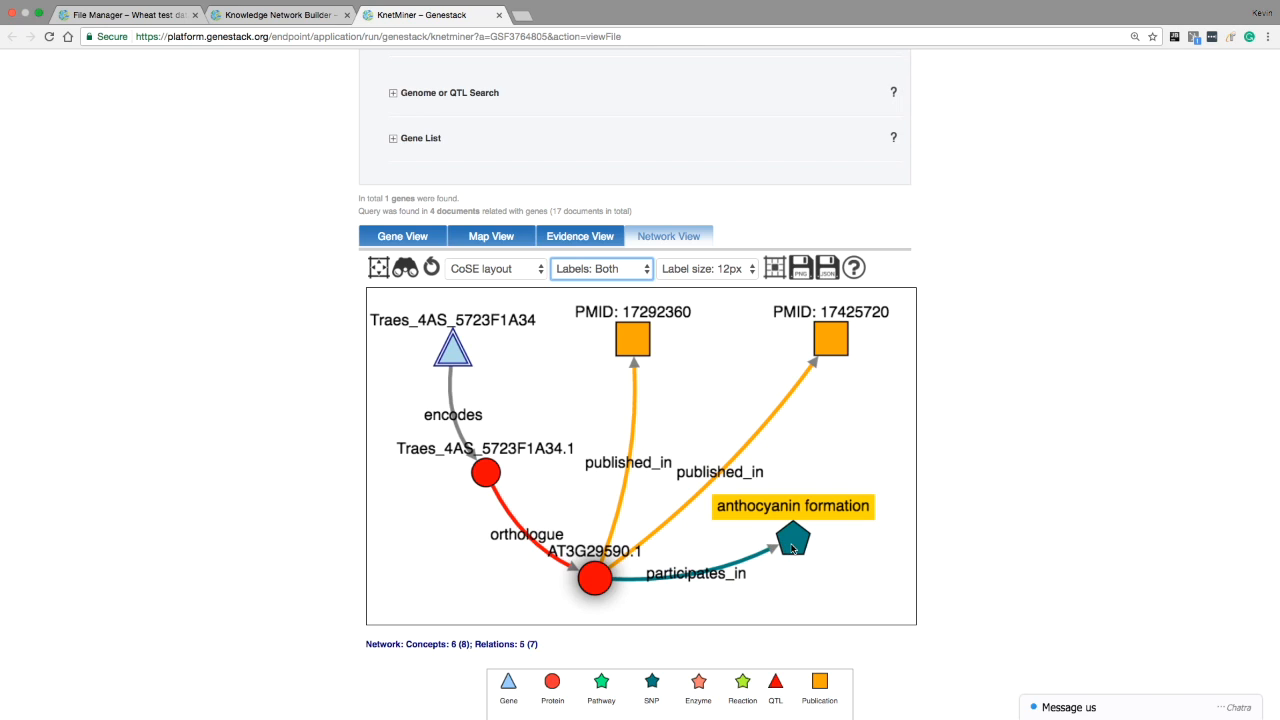
drag(792, 548, 817, 527)
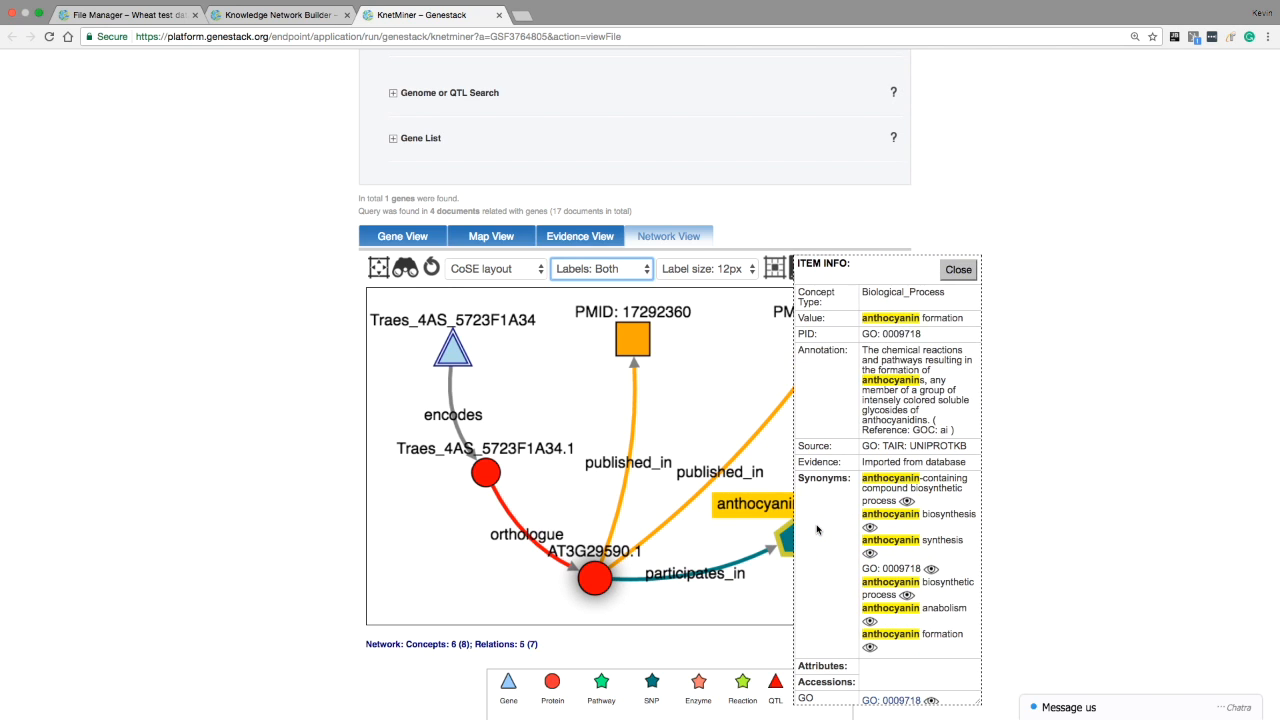
click(641, 349)
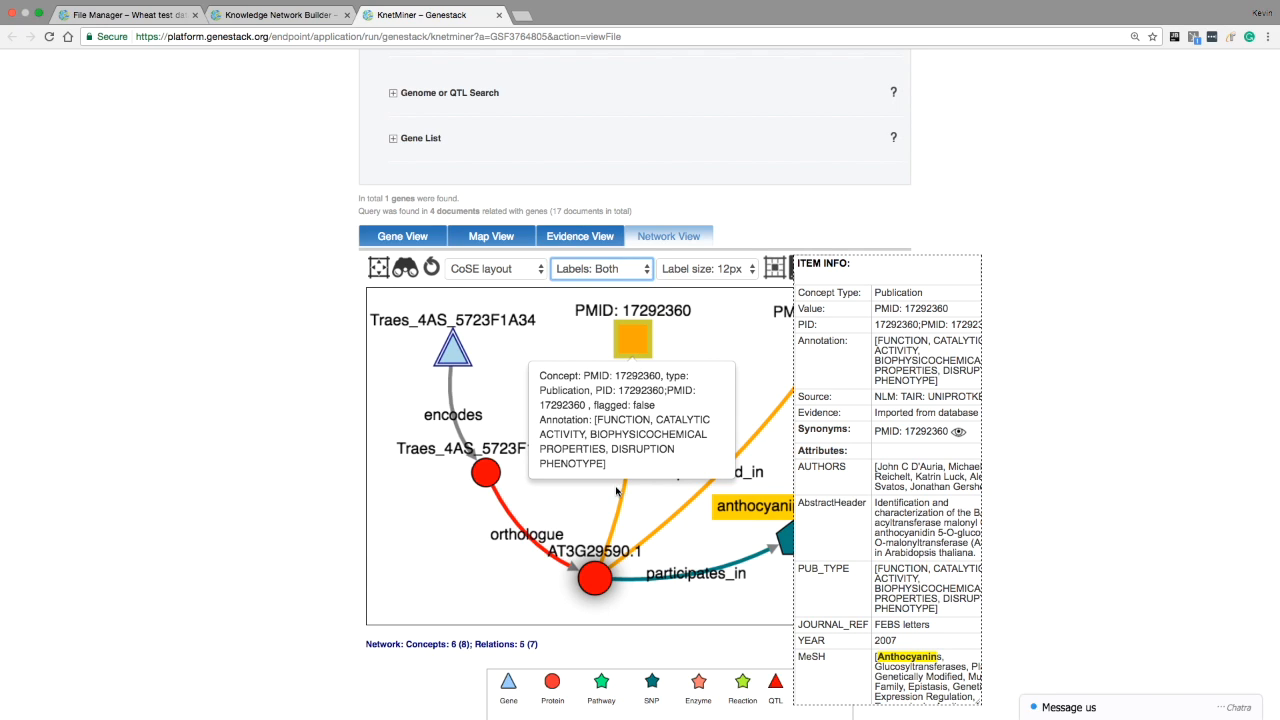
drag(602, 580, 627, 557)
drag(485, 472, 461, 503)
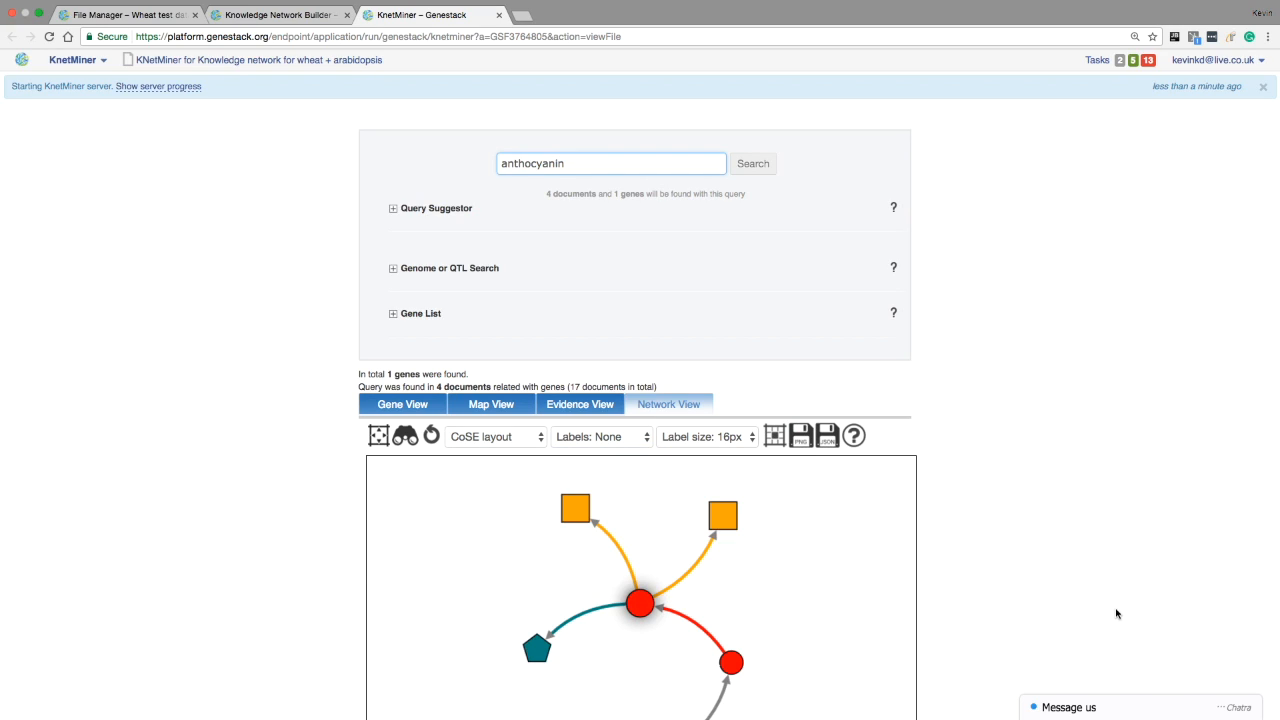
- Review the group sharing options of the wheat + arabidopsis KnetMiner file and close them without sharing
click(294, 62)
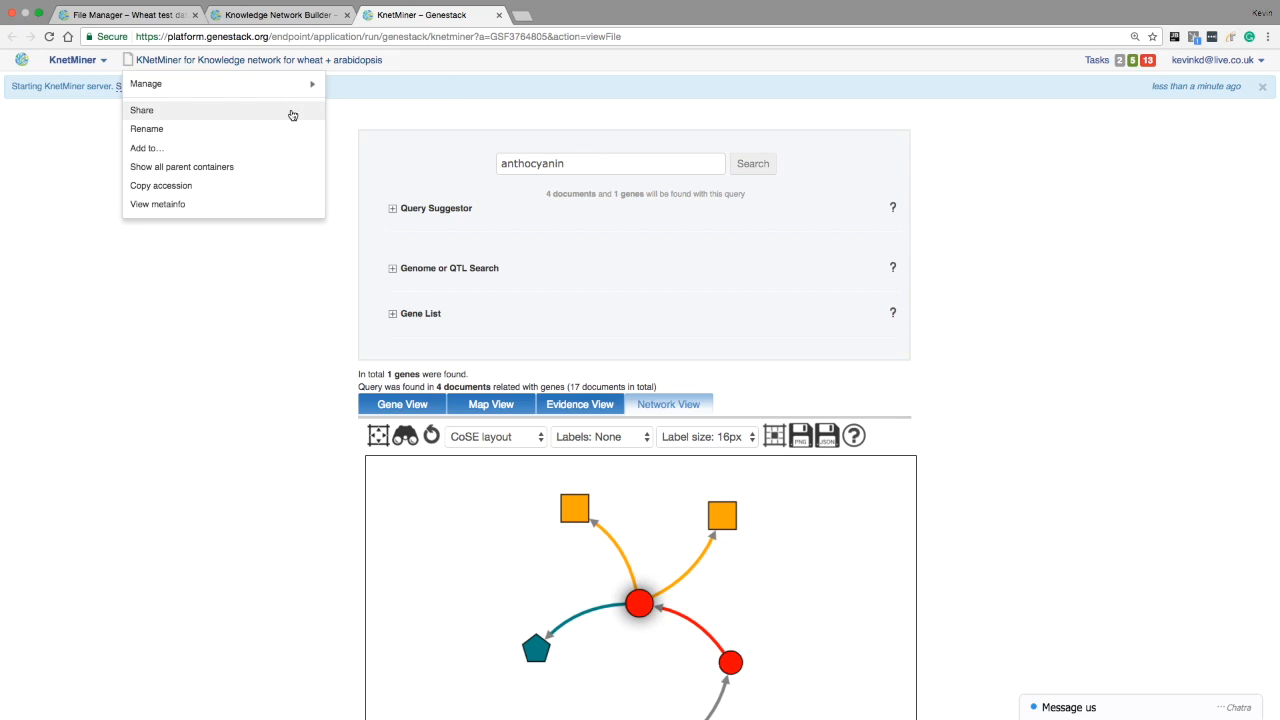
click(290, 113)
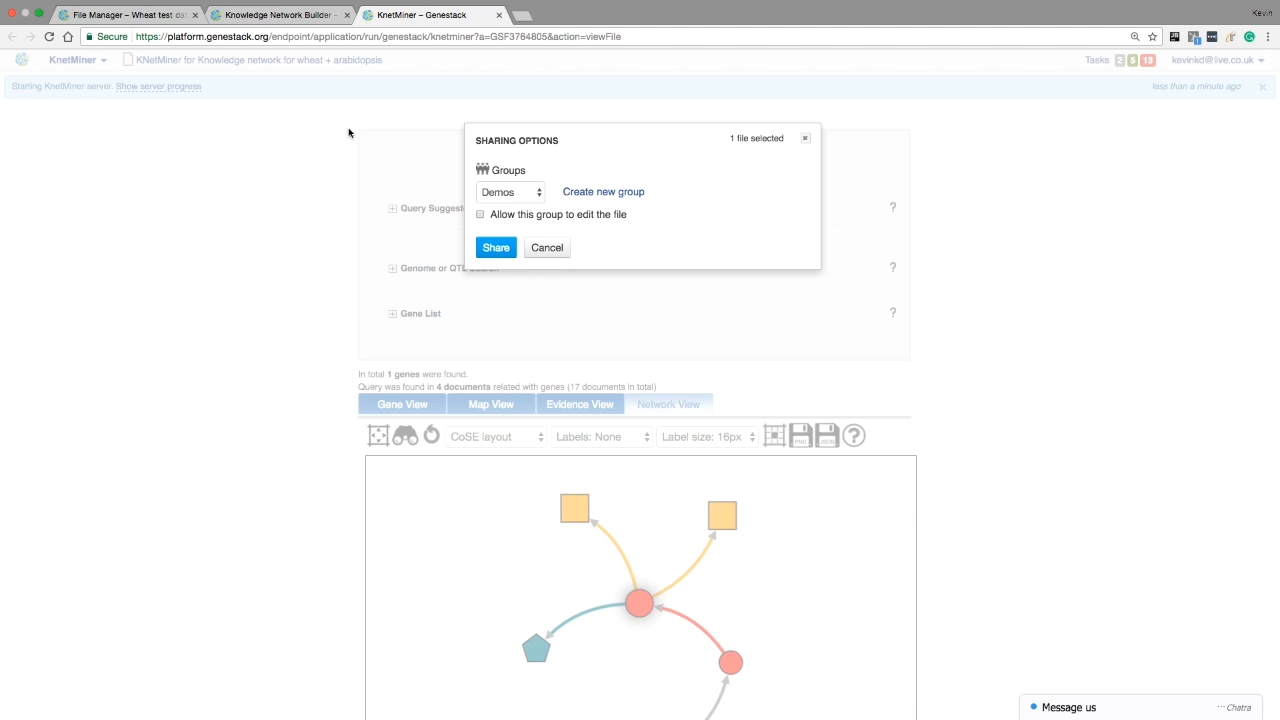
click(559, 246)
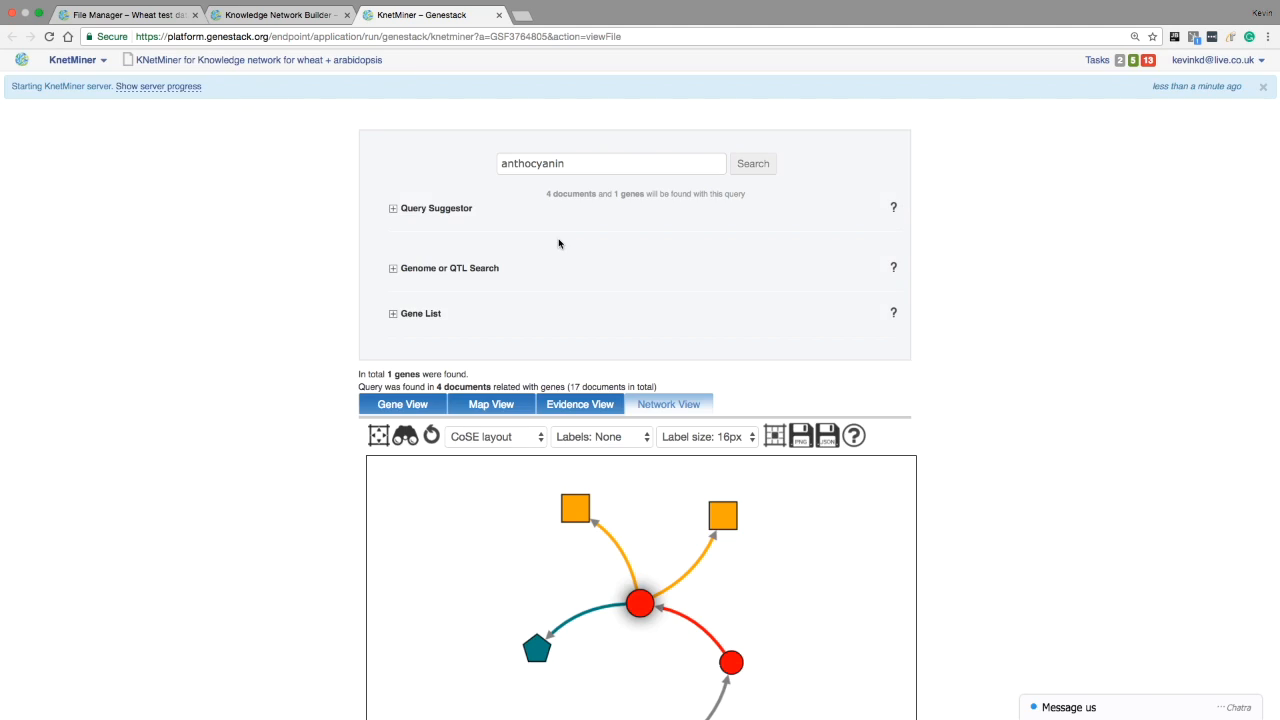
- Create a new data flow from the source data listed in the KnetMiner file's metainfo, Knowledge network for wheat + arabidopsis
click(331, 66)
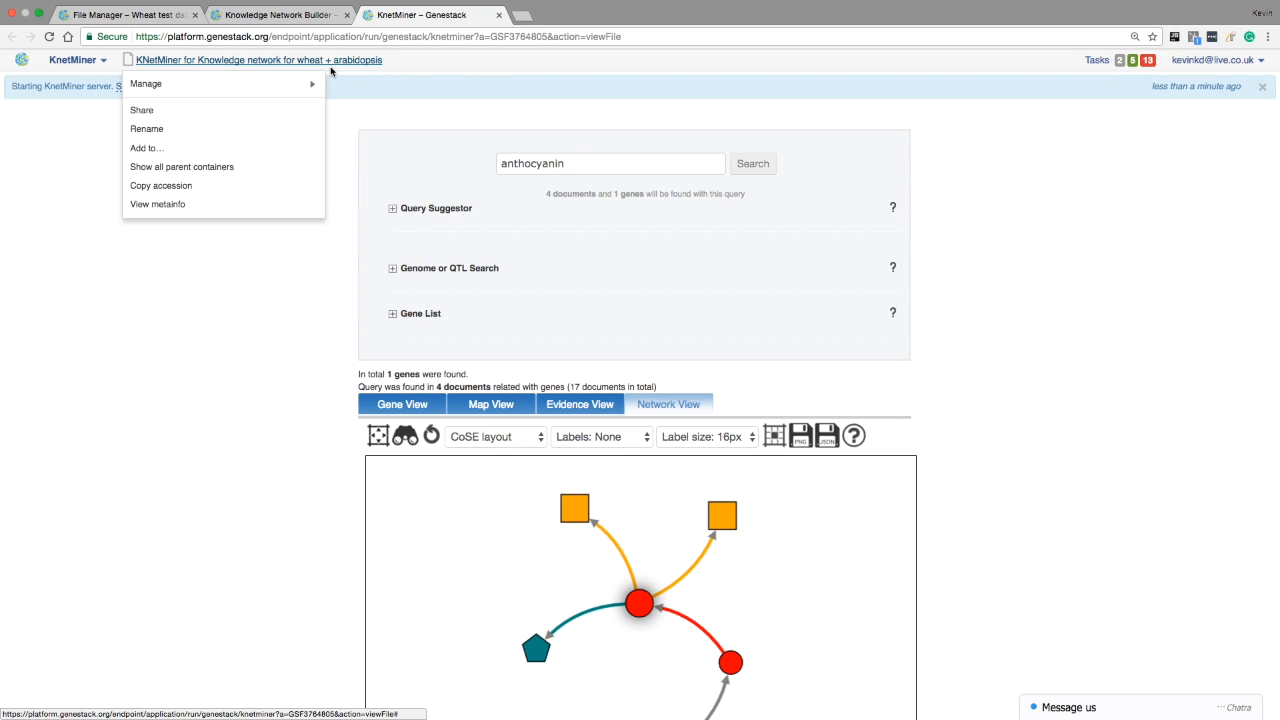
click(300, 202)
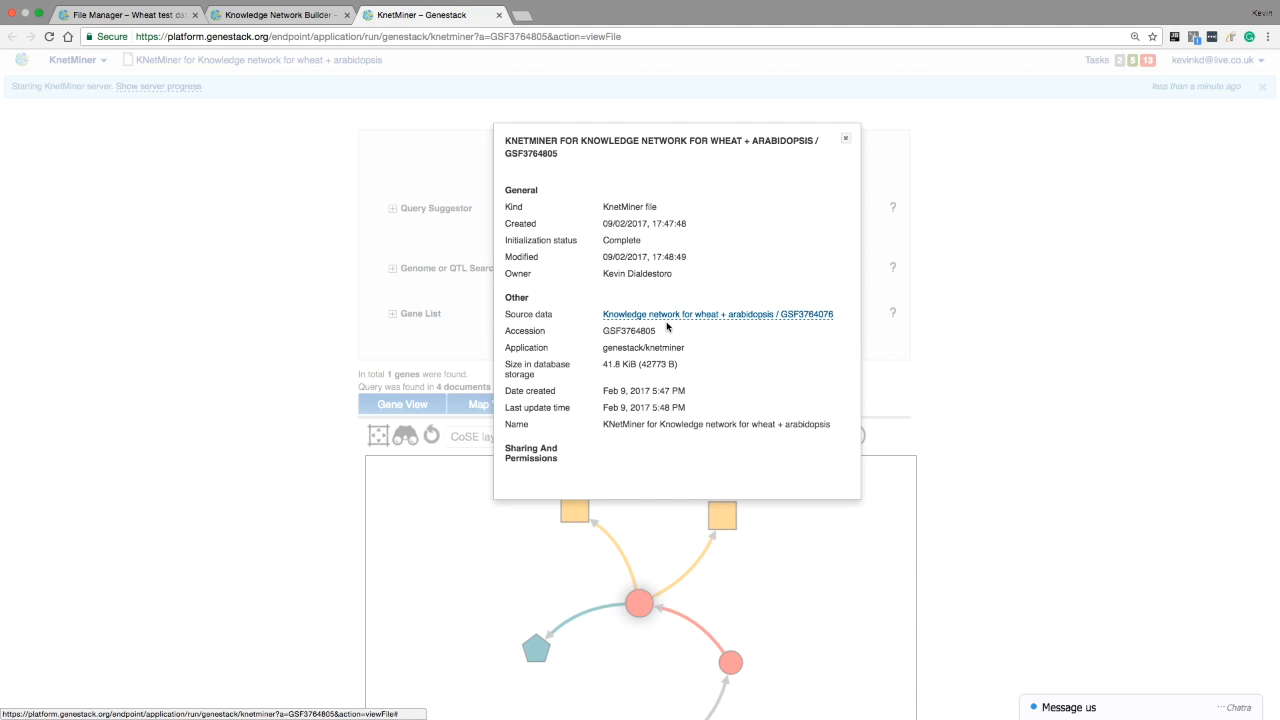
click(706, 318)
mouse_move(838, 398)
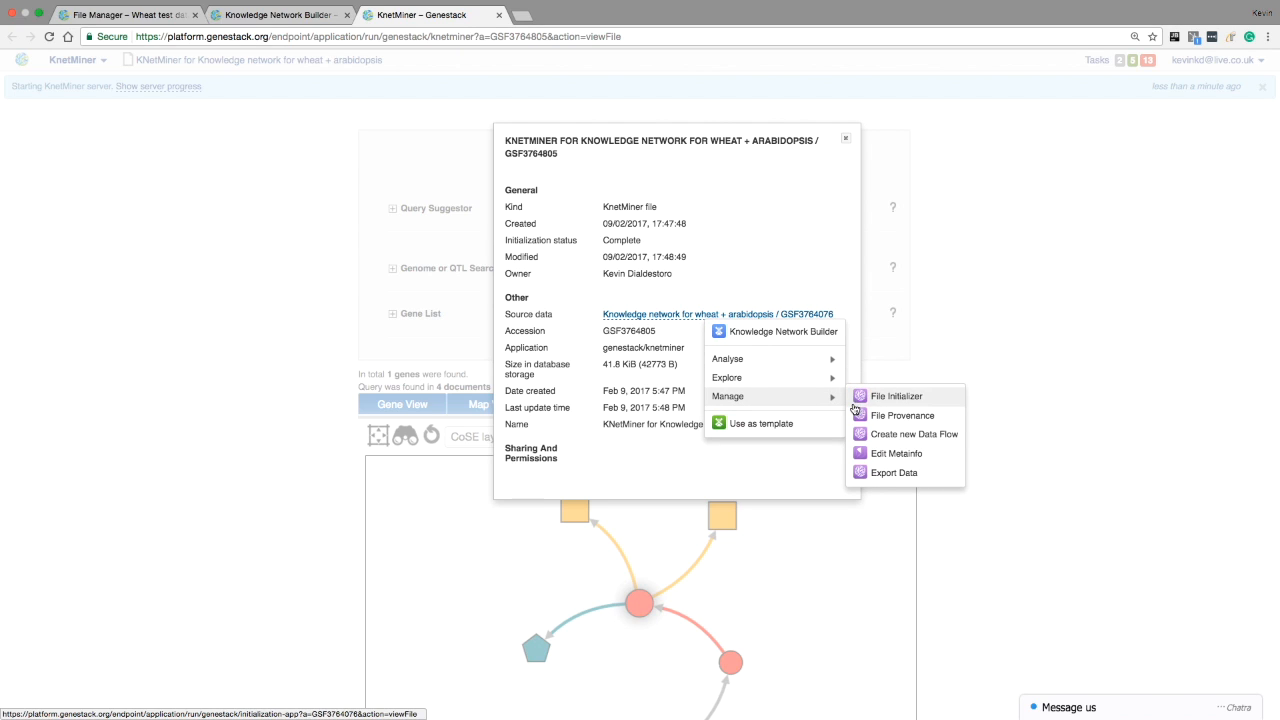
click(868, 434)
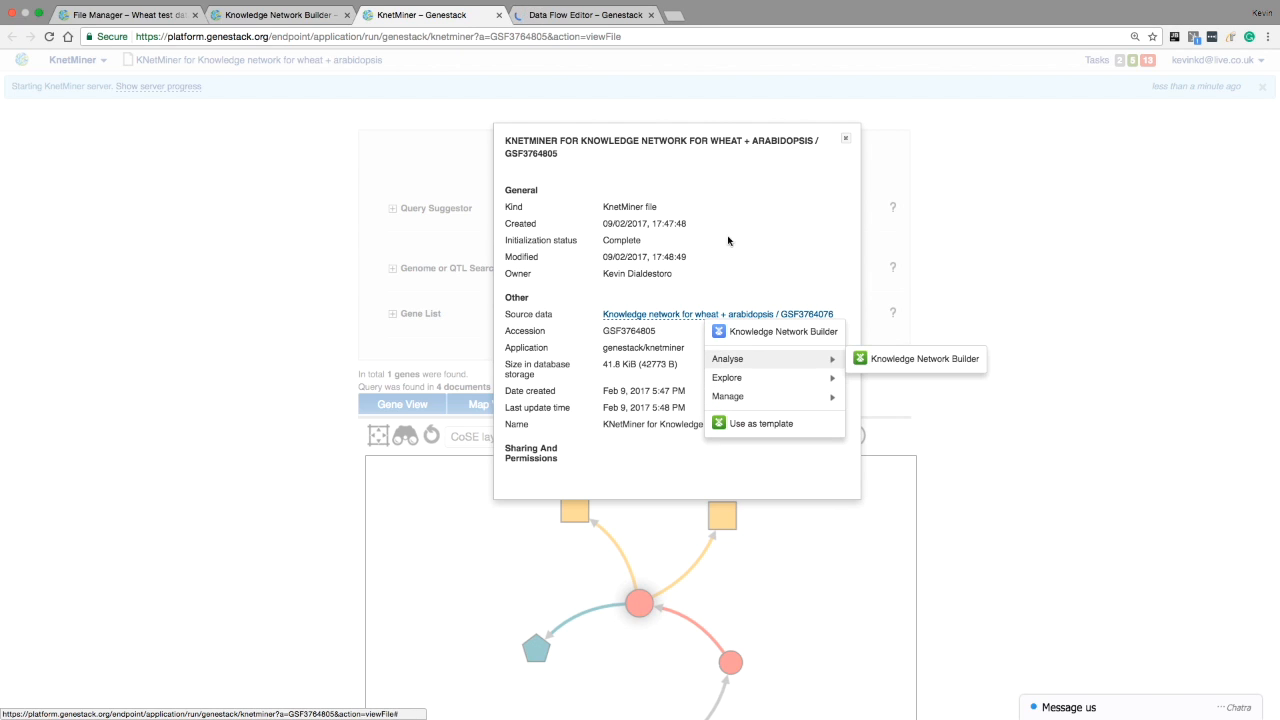
- Go to the Data Flow Editor and move the Infer Homology node down, clear of the Knowledge Network Builder node's row
click(609, 18)
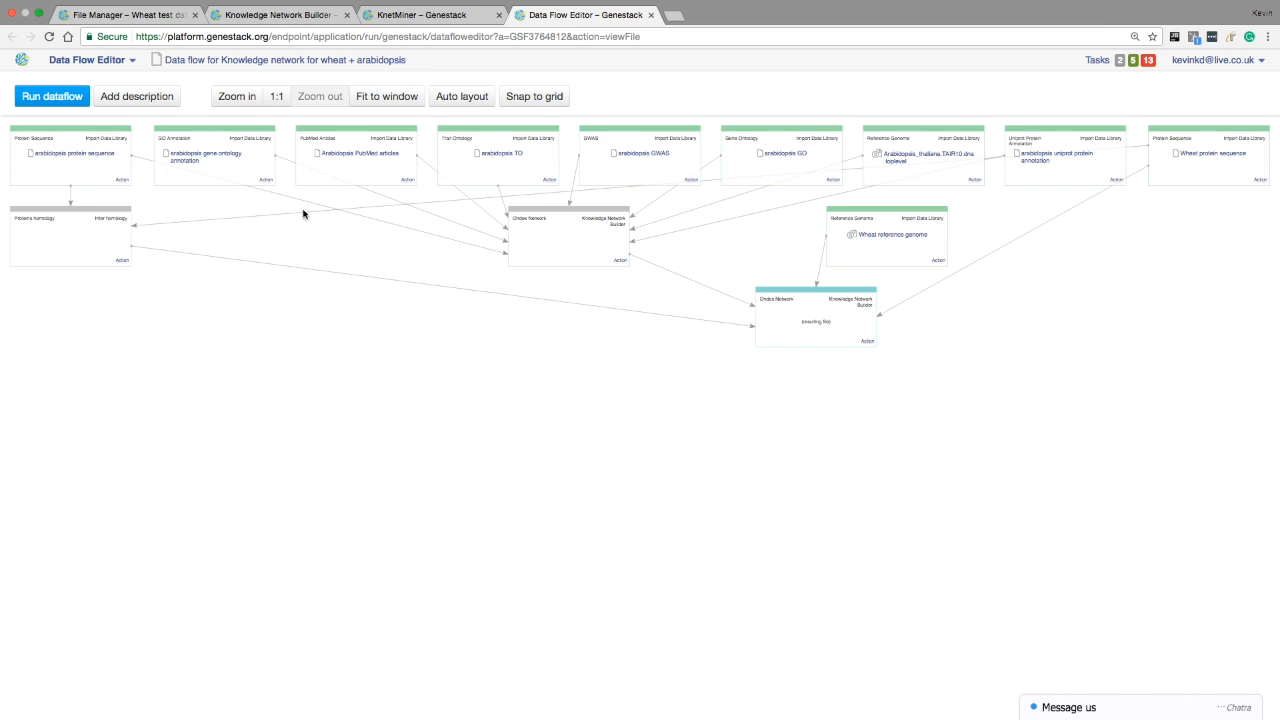
drag(125, 209, 313, 340)
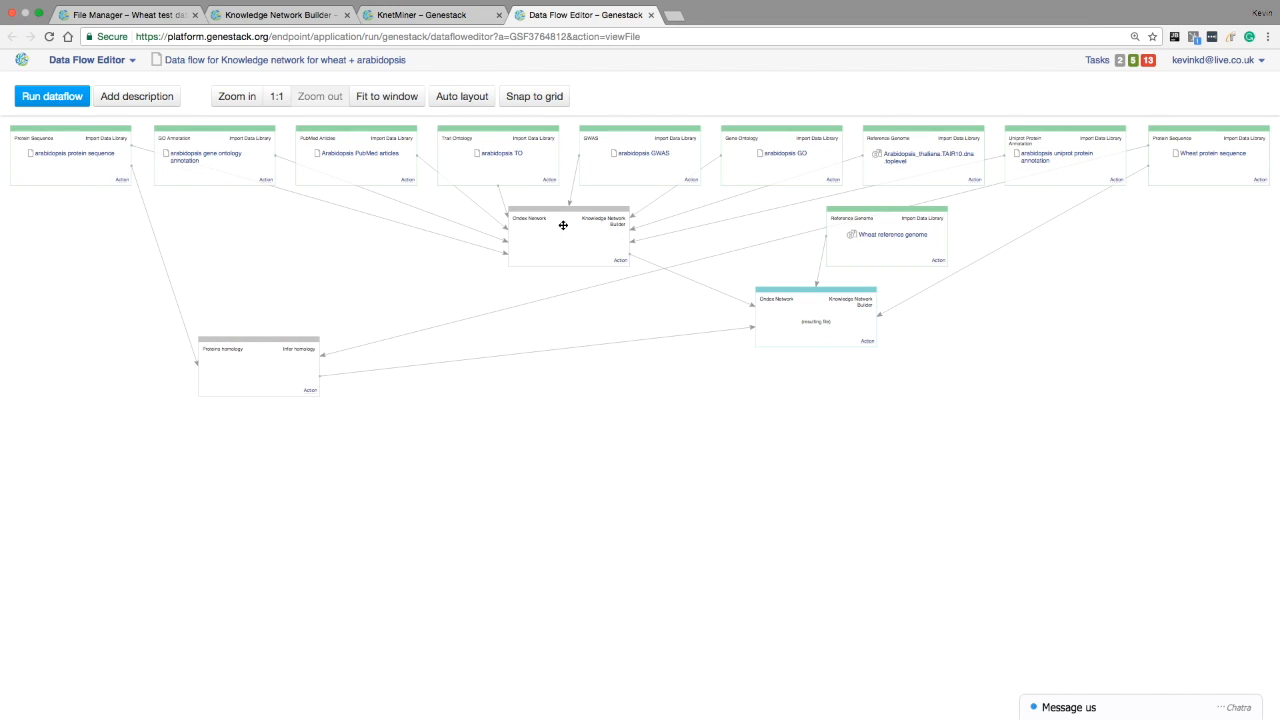